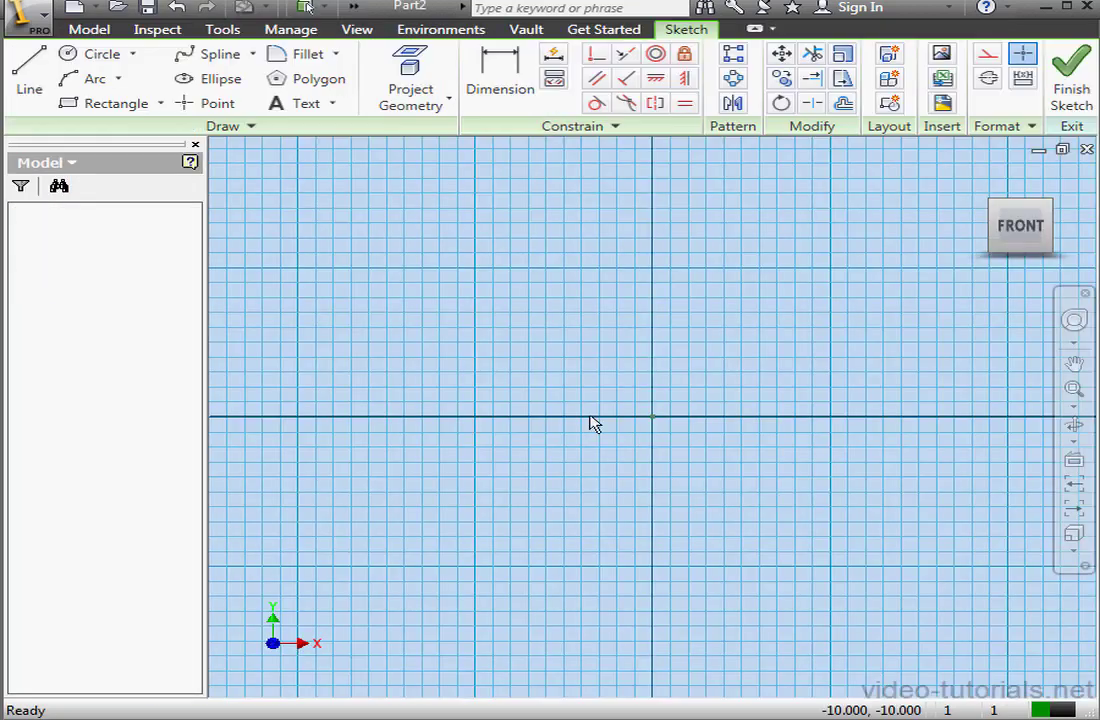
Draw a 50 mm line from the sketch origin, rising at 60 degrees to the horizontal axis.
key("F2")
mouse_move(778, 430)
left_mouse_down()
mouse_move(550, 447)
mouse_move(407, 530)
left_mouse_up()
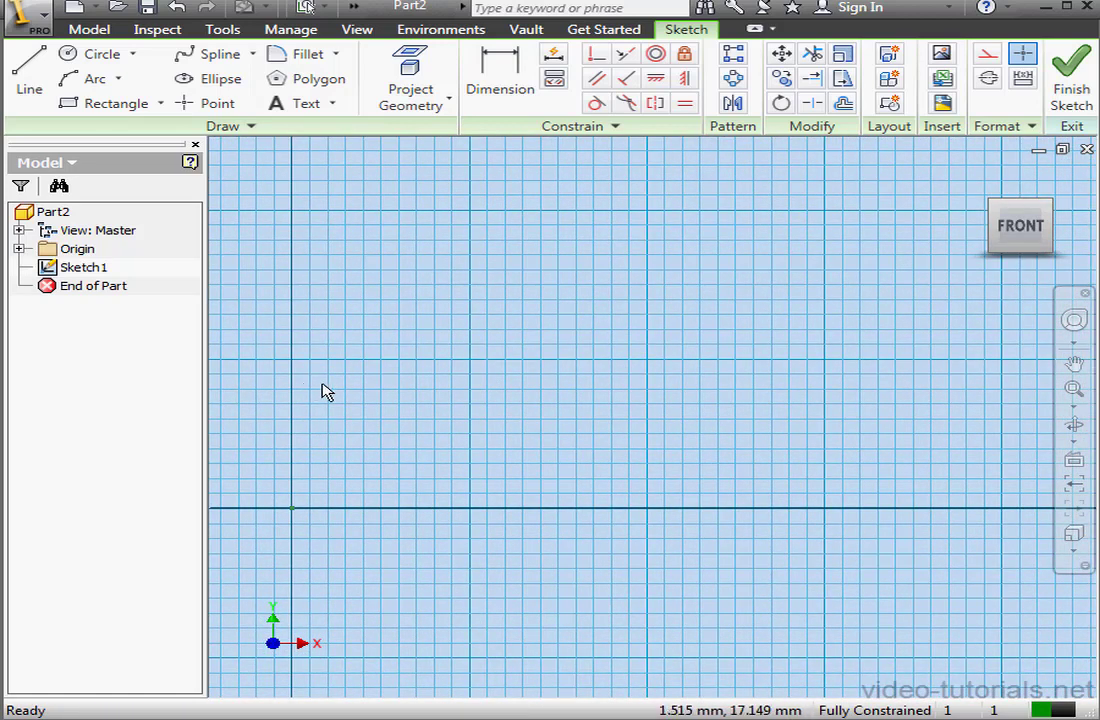
left_click(29, 80)
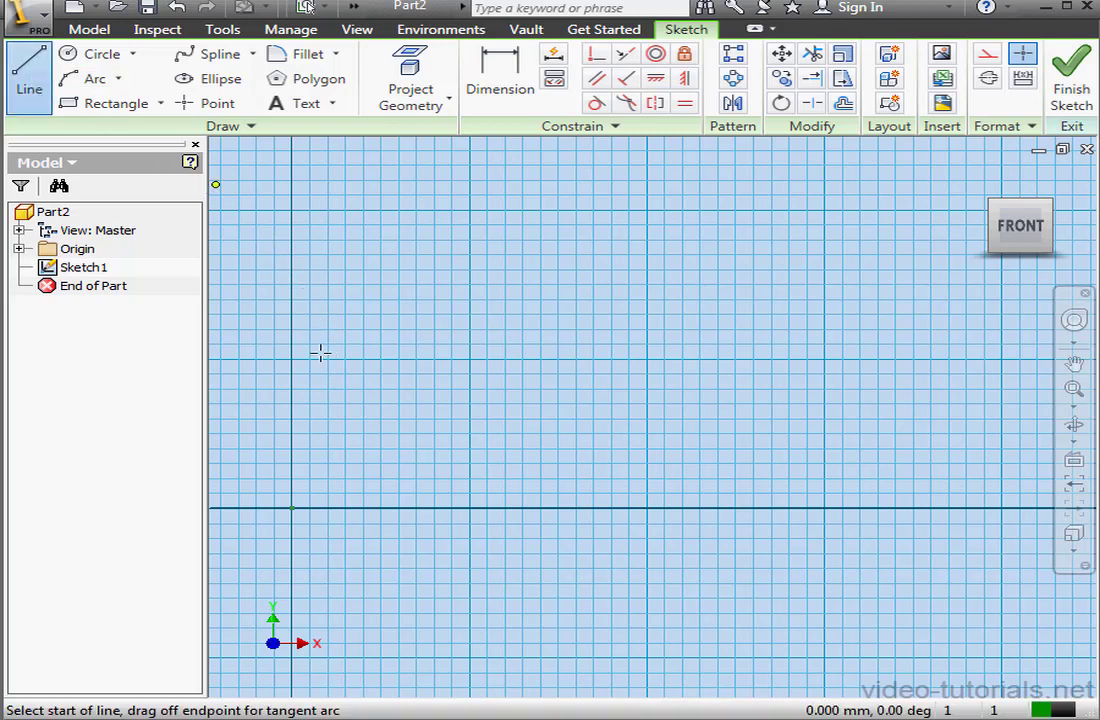
left_click(291, 508)
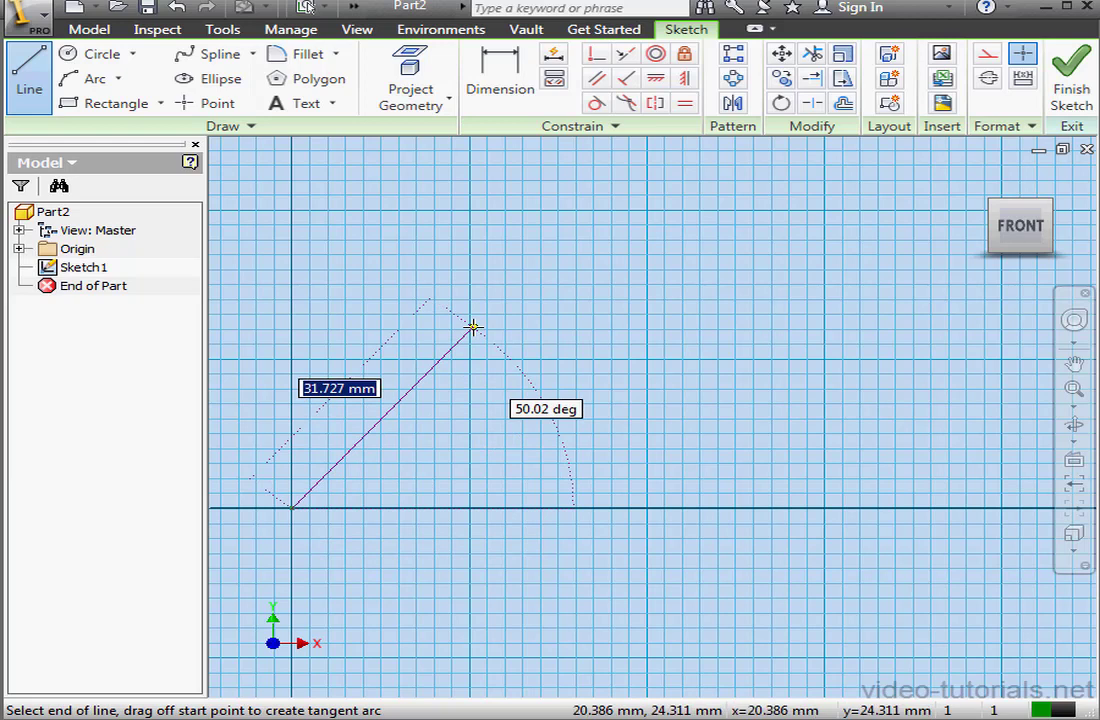
type("5")
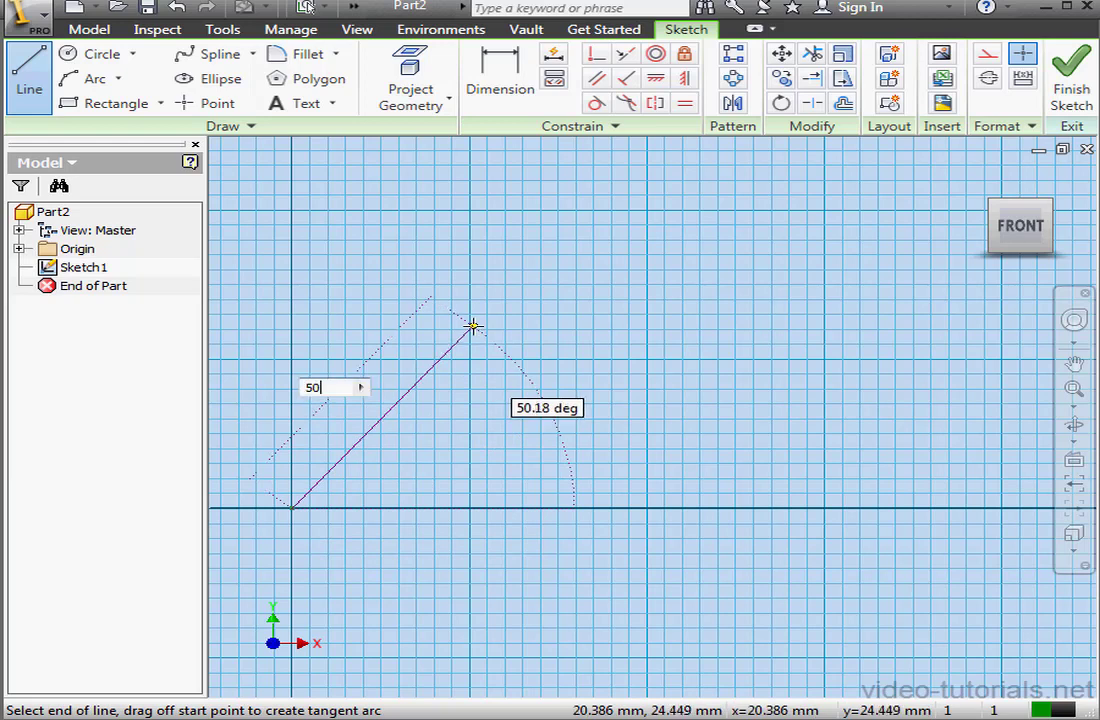
type("0")
key("Tab")
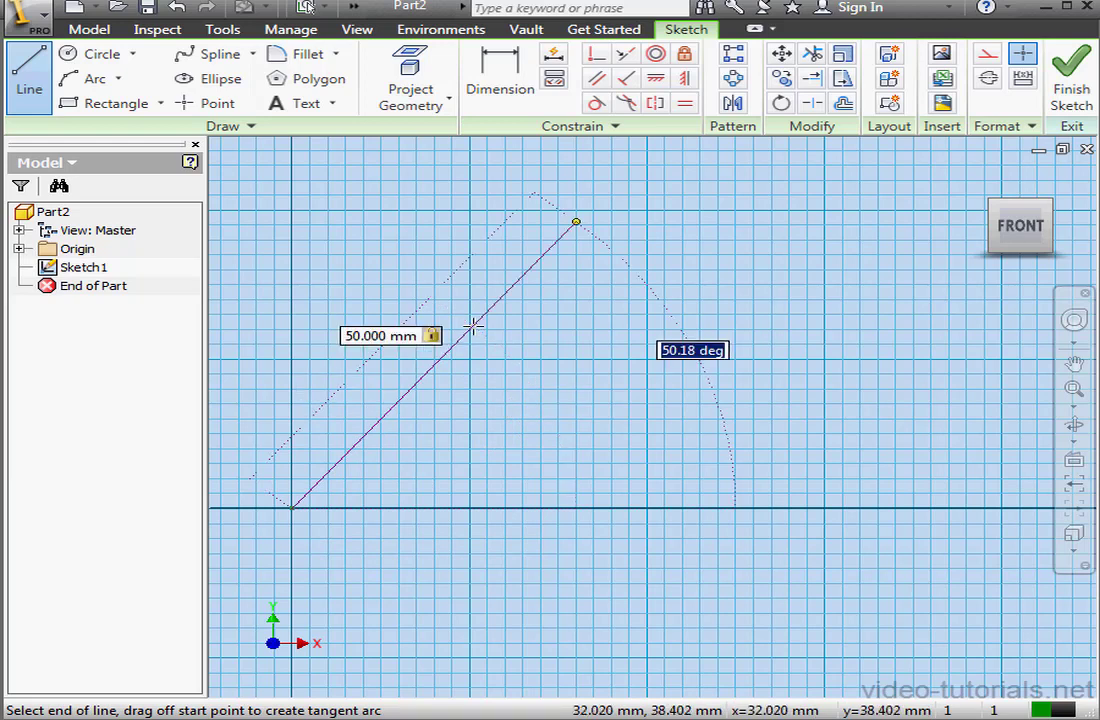
type("60")
key("Tab")
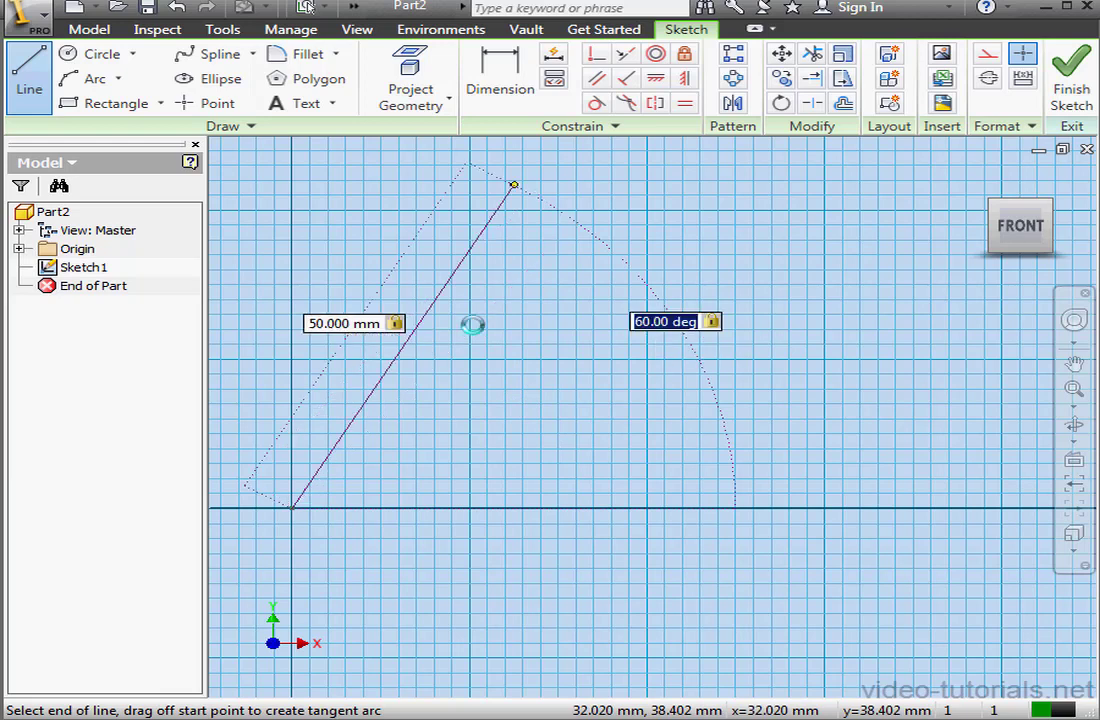
key("Return")
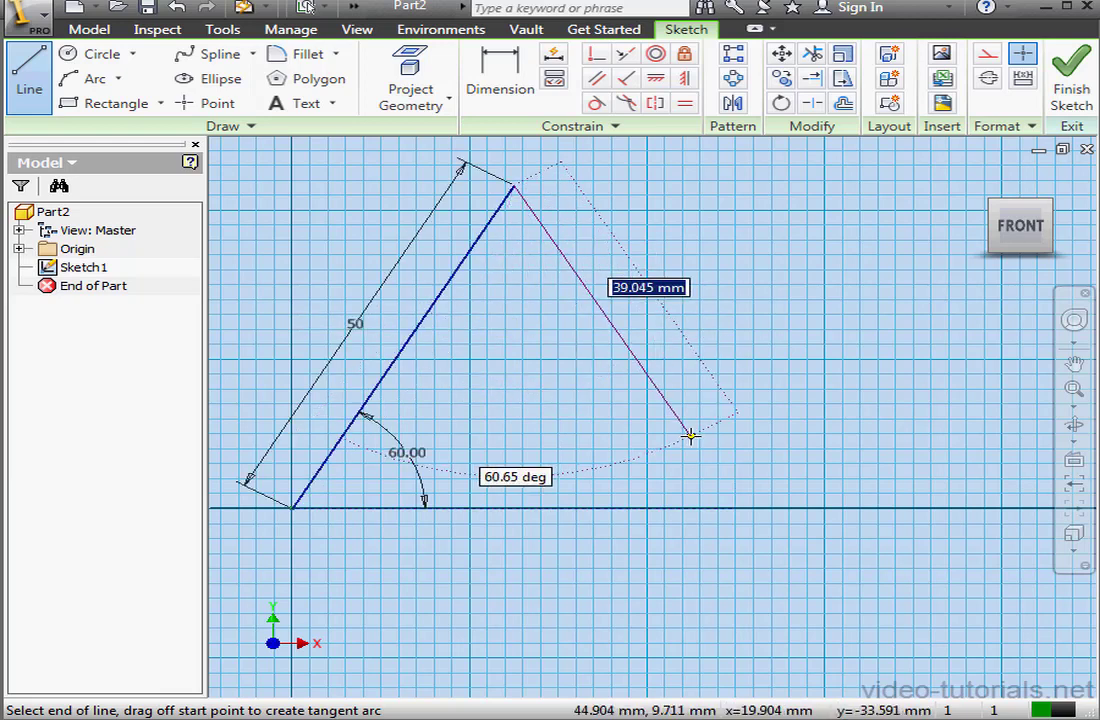
Add a second 50 mm line at 60 degrees to the first and close the triangle back to the origin.
type("50")
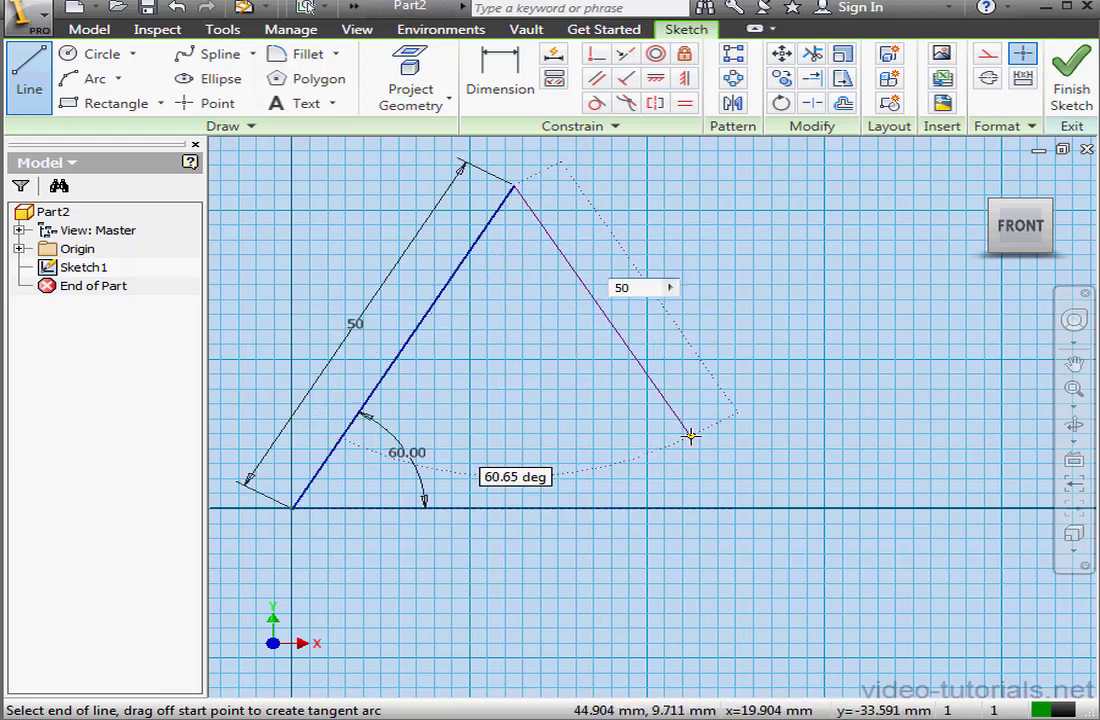
key("Tab")
type("60")
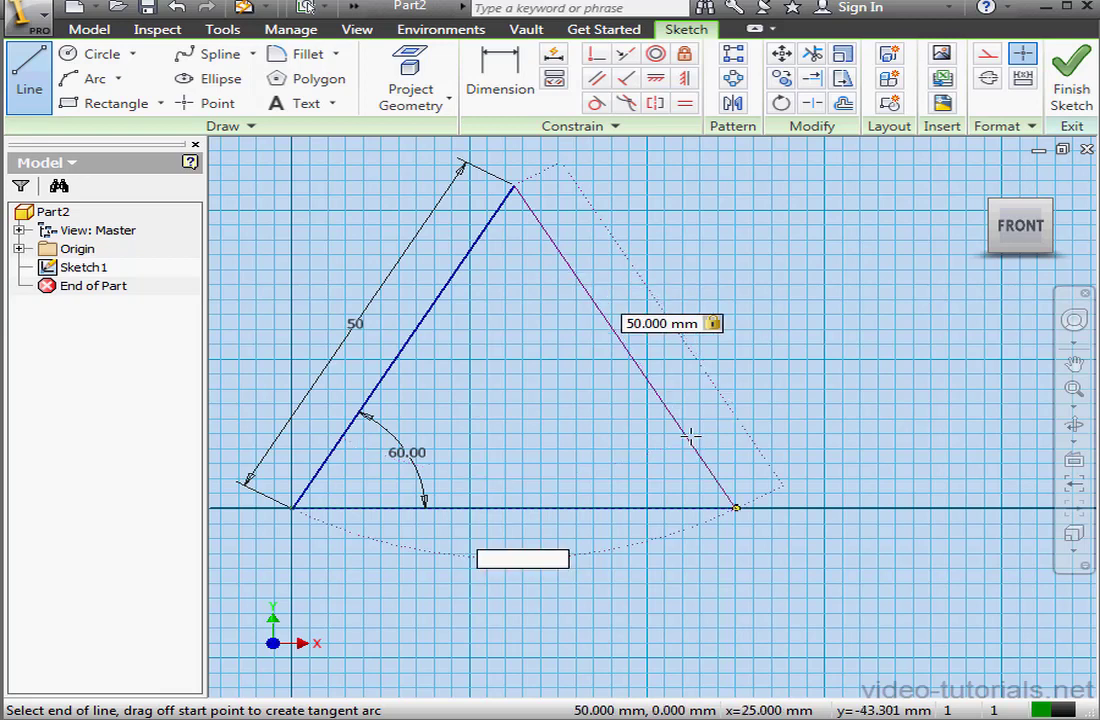
key("Return")
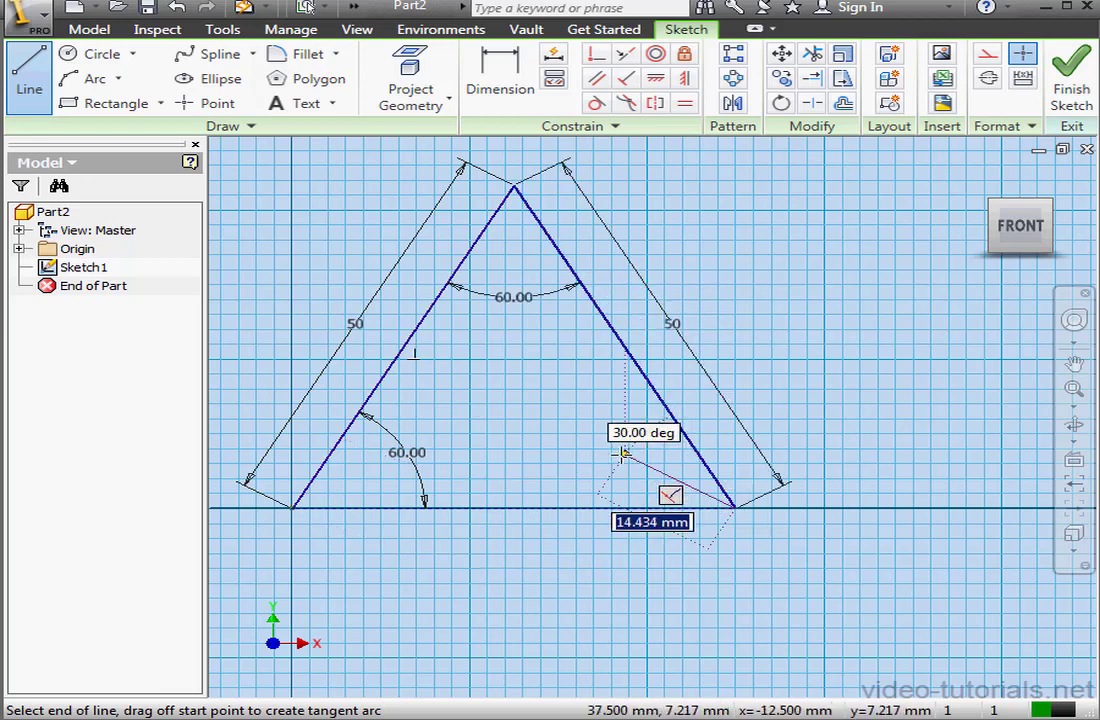
right_click(571, 416)
left_click(590, 523)
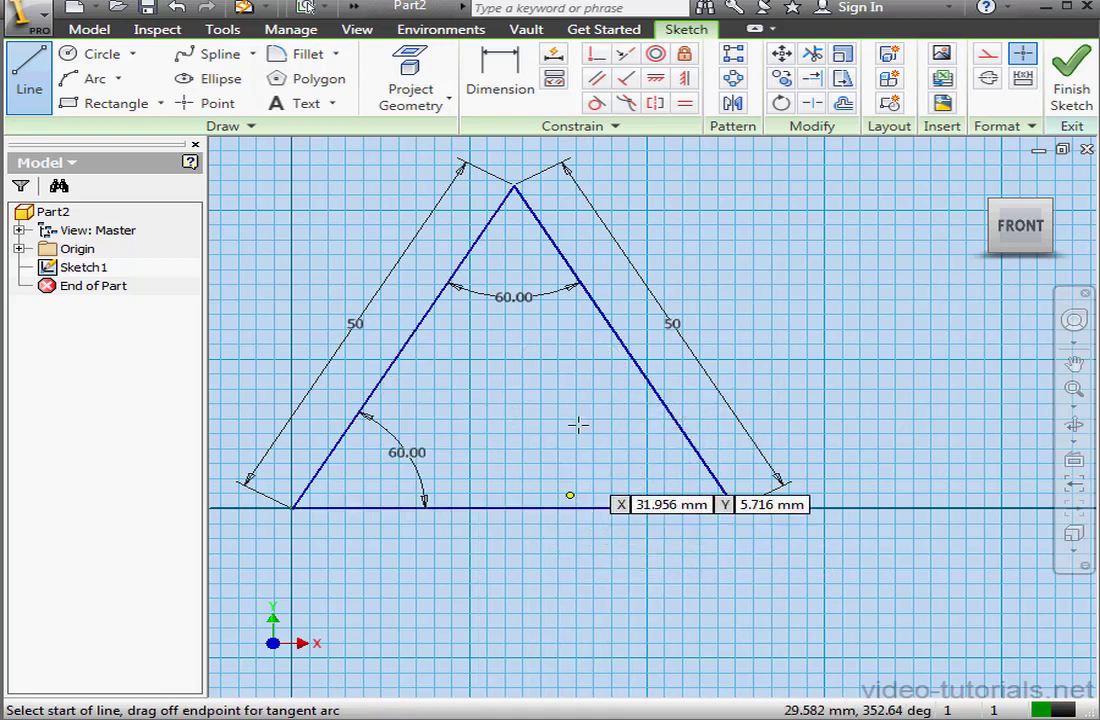
Round all three corners of the triangle with 5 mm fillets.
left_click(309, 57)
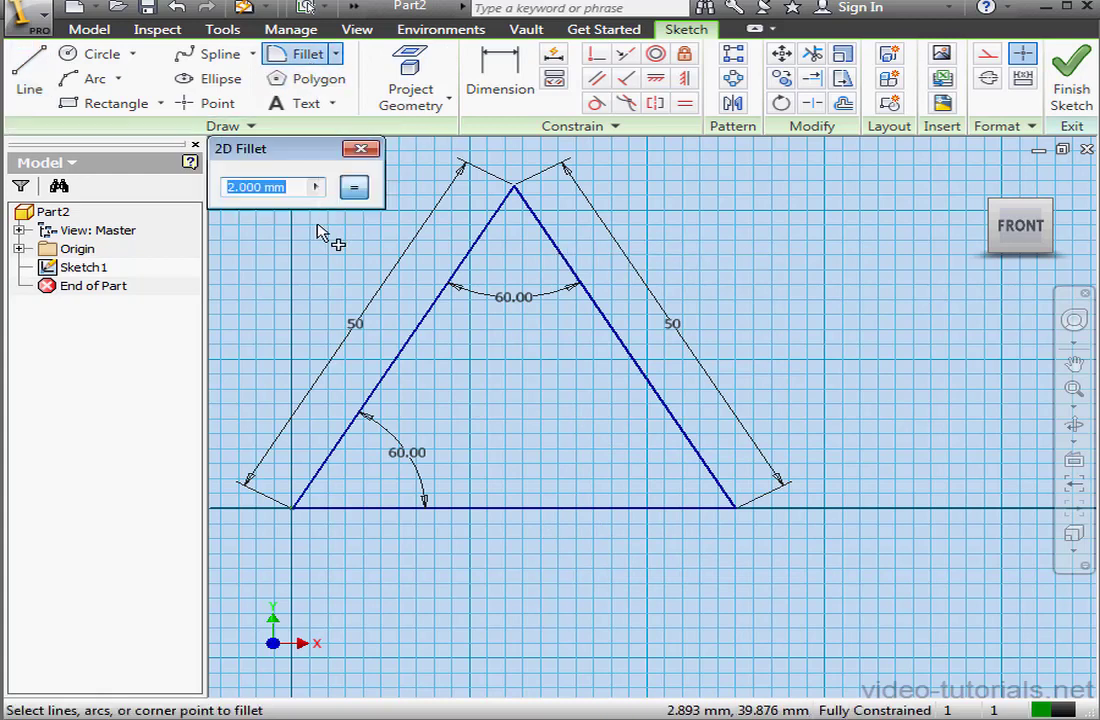
type("5")
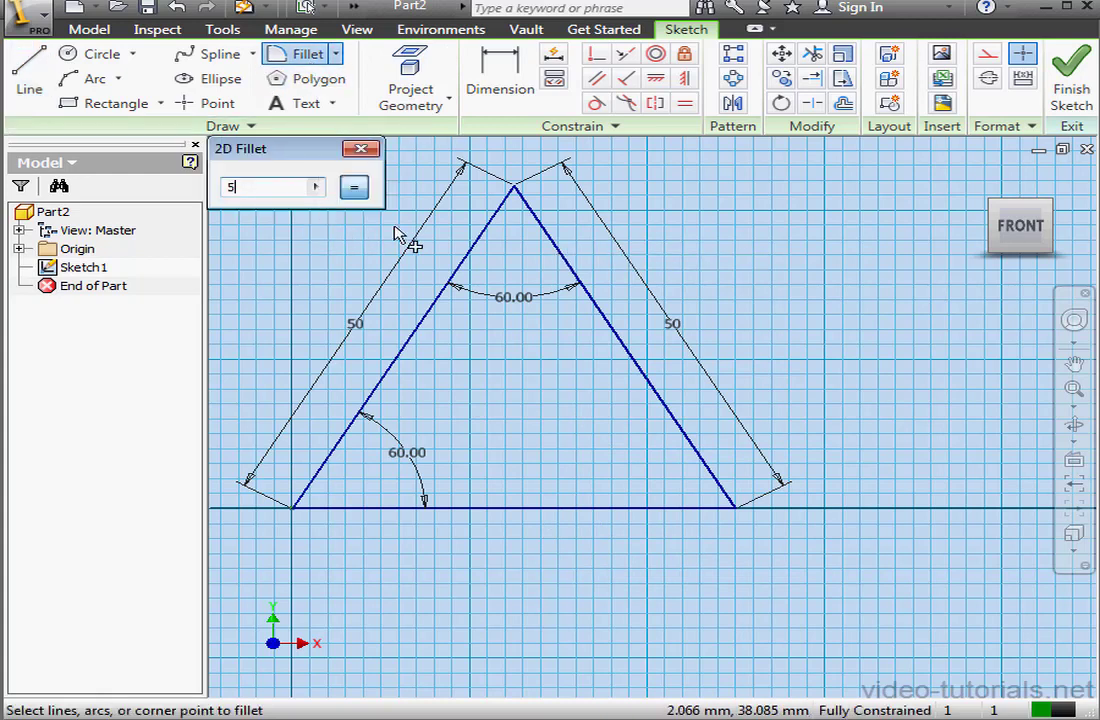
left_click(489, 233)
left_click(538, 228)
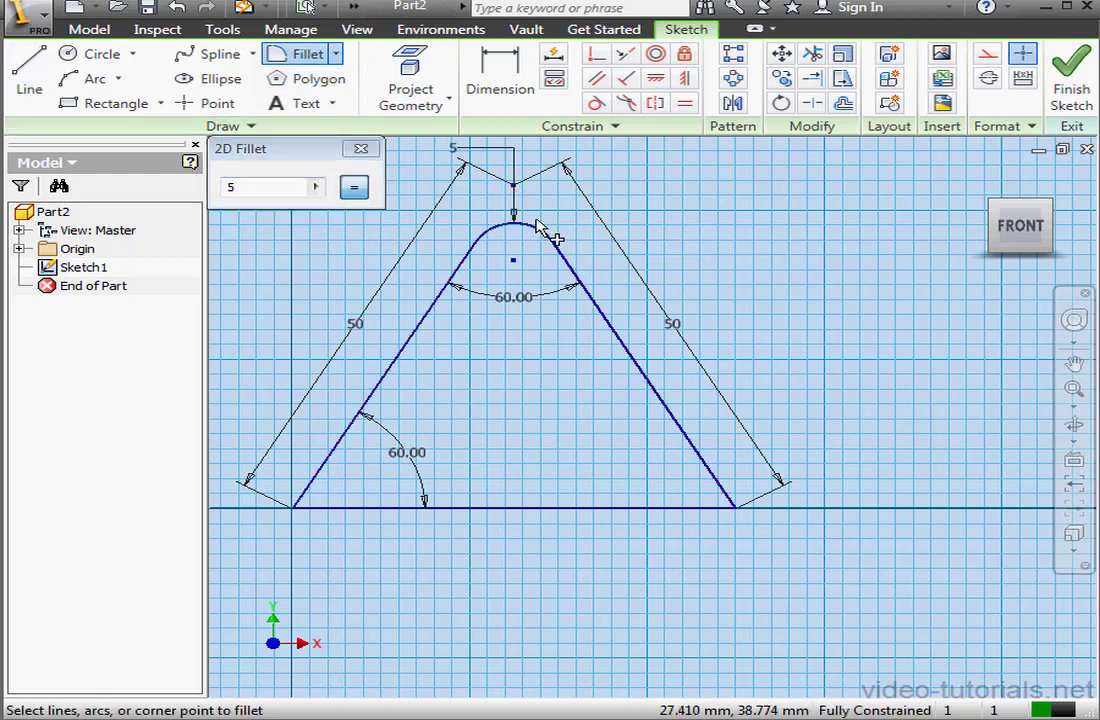
left_click(722, 495)
left_click(686, 509)
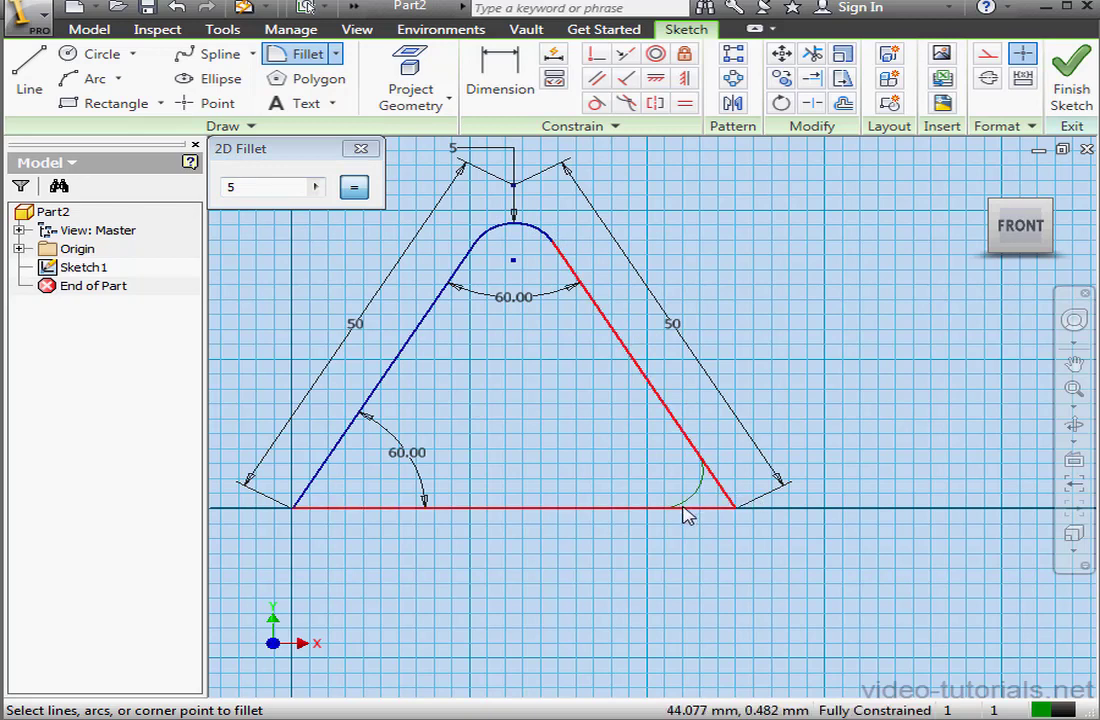
left_click(363, 509)
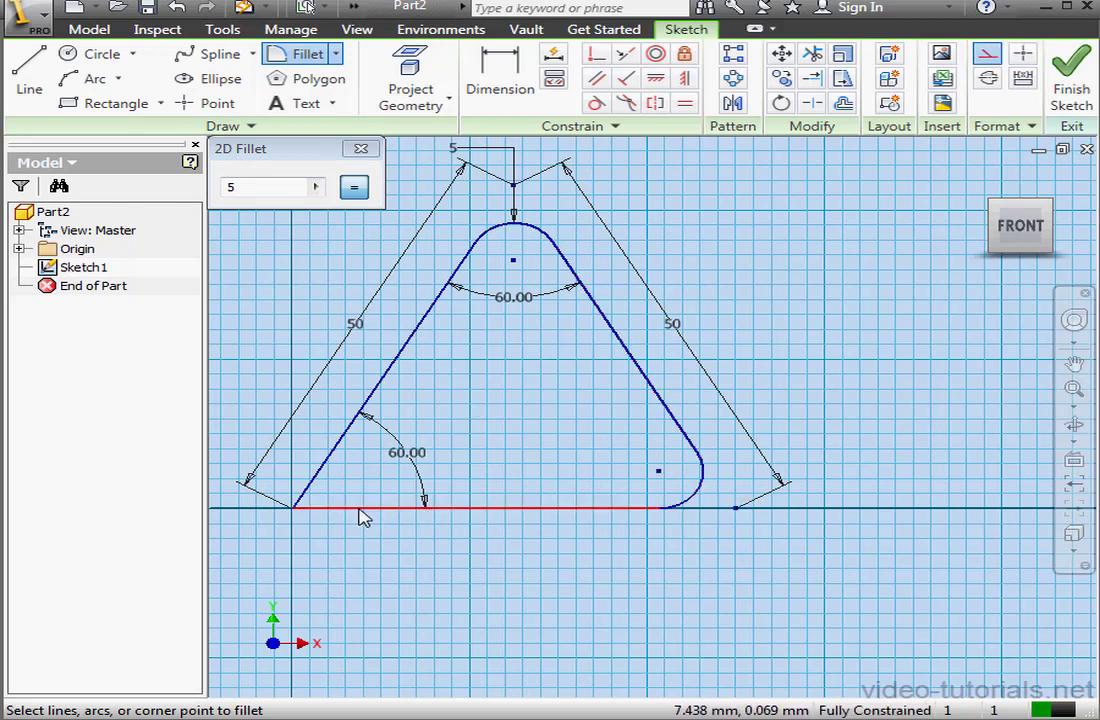
left_click(326, 461)
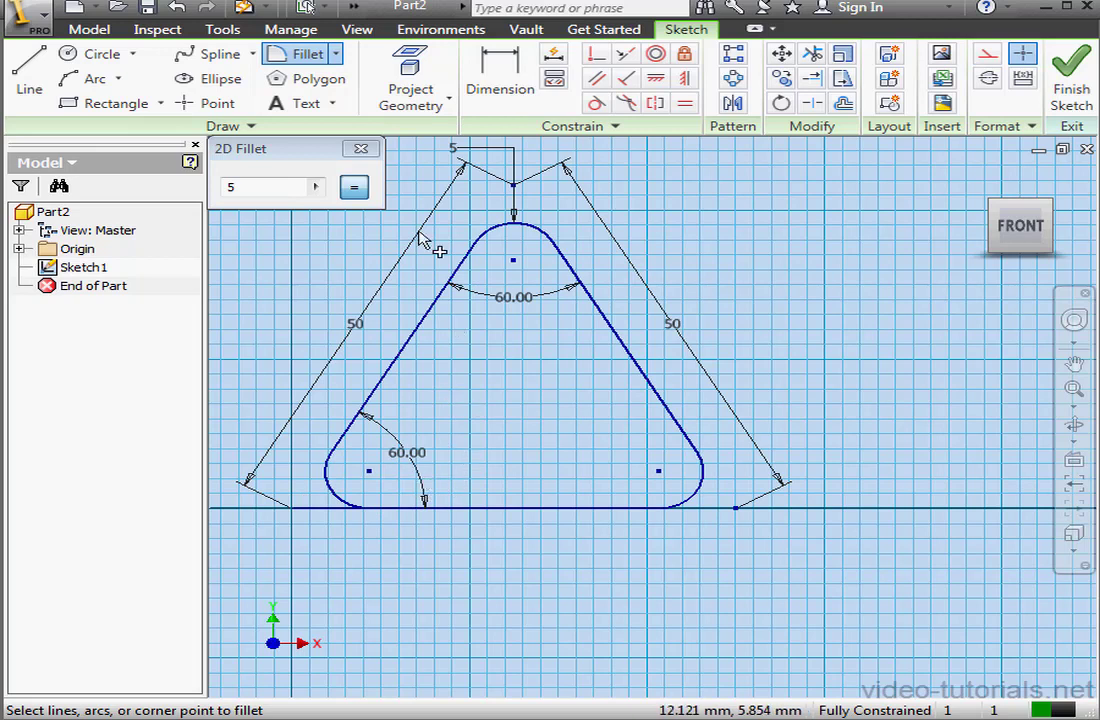
left_click(361, 149)
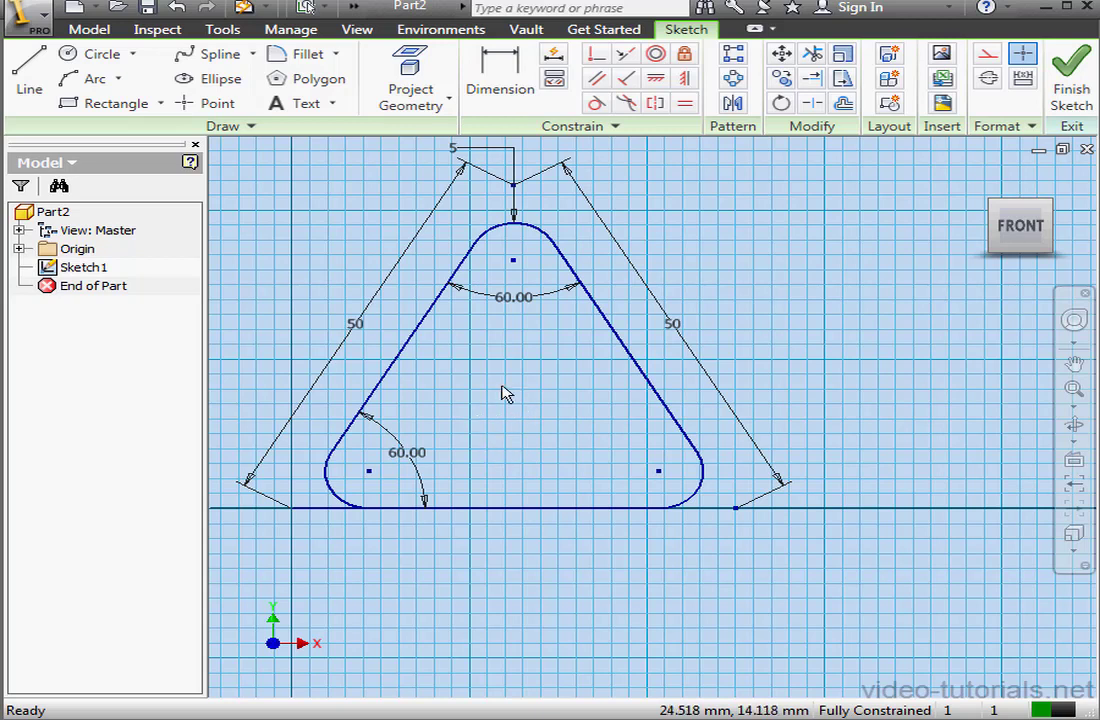
Draw a circle tangent to all three sides of the triangle.
left_click(133, 53)
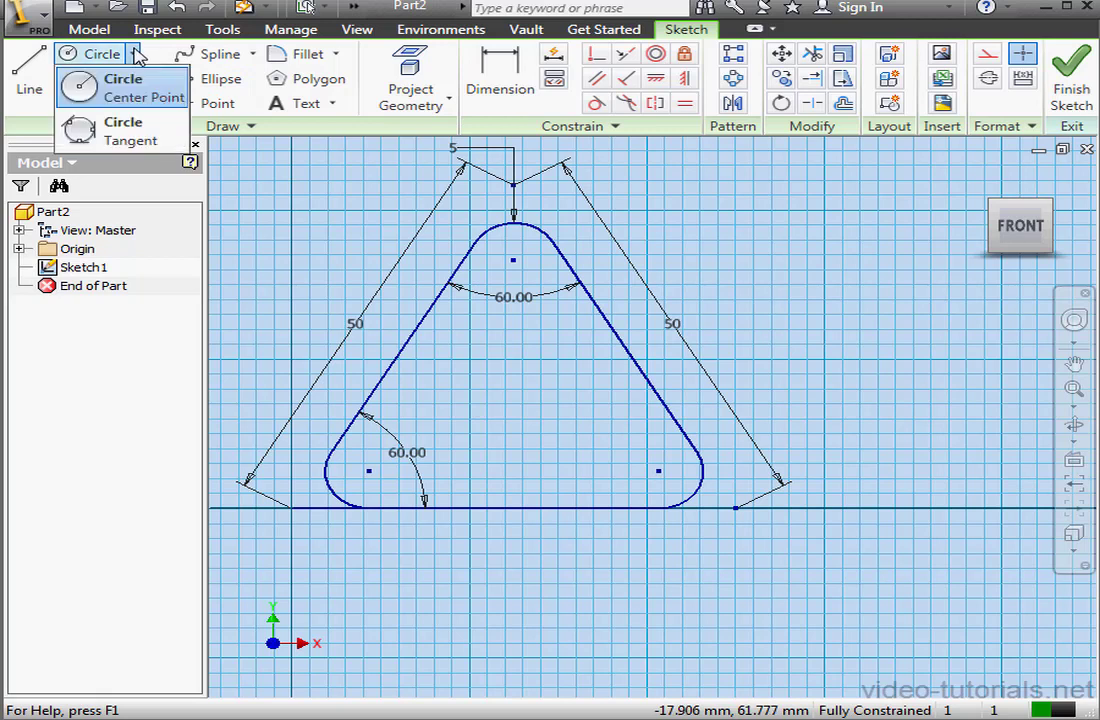
left_click(82, 132)
left_click(410, 346)
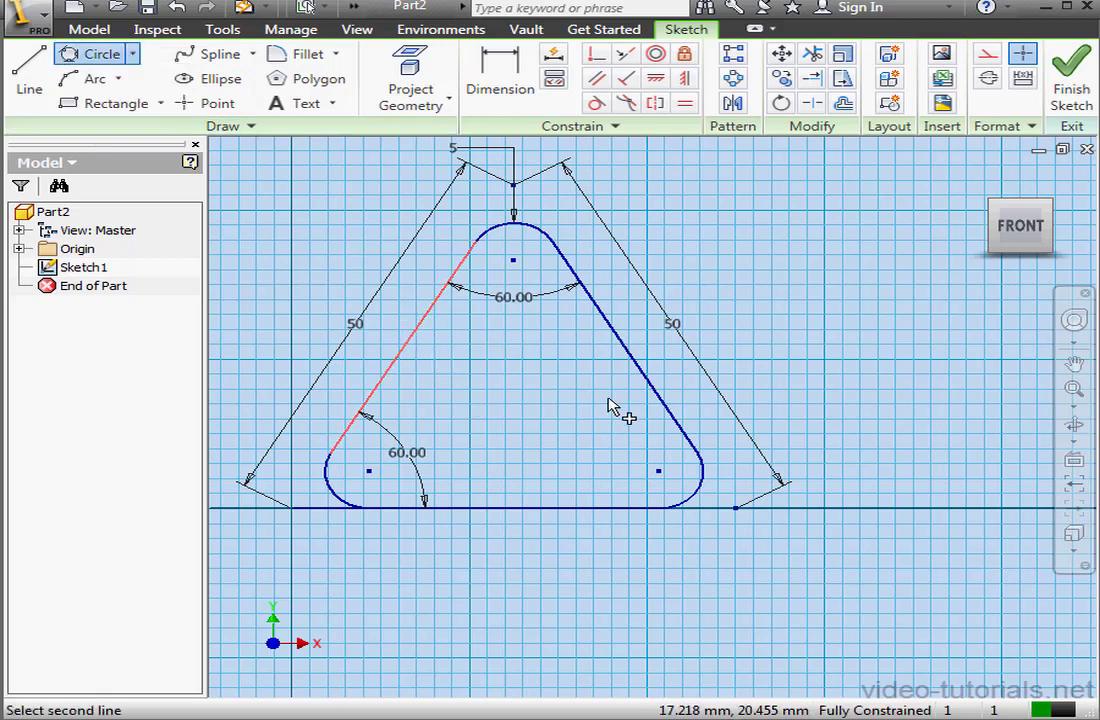
left_click(657, 394)
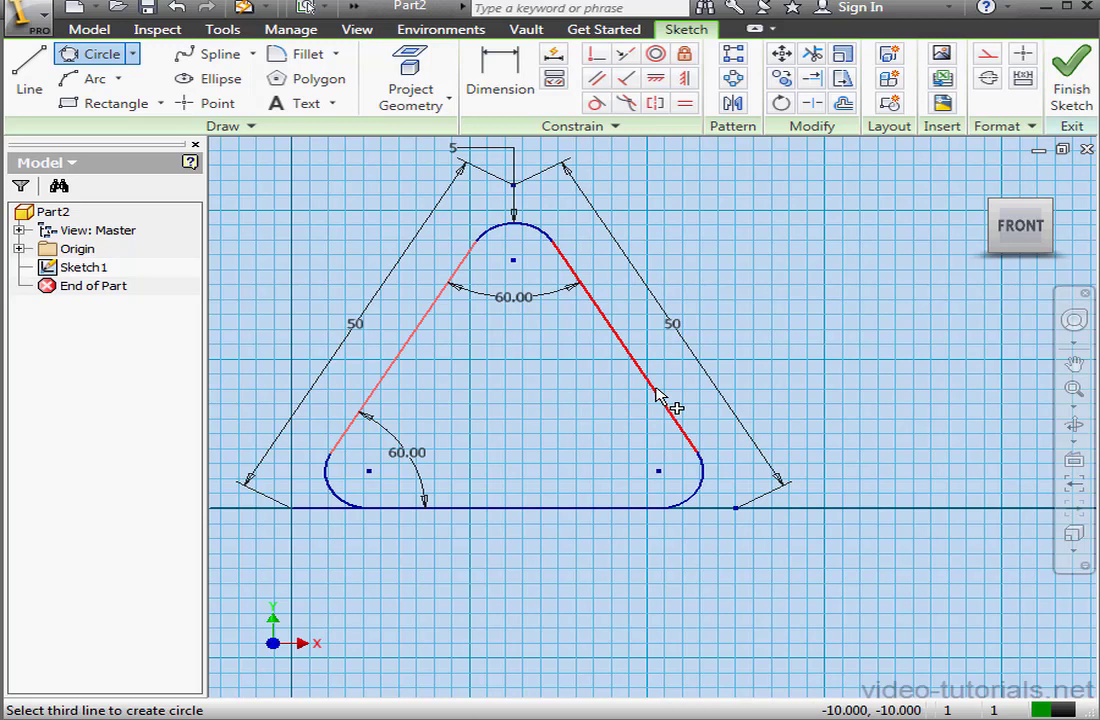
left_click(537, 507)
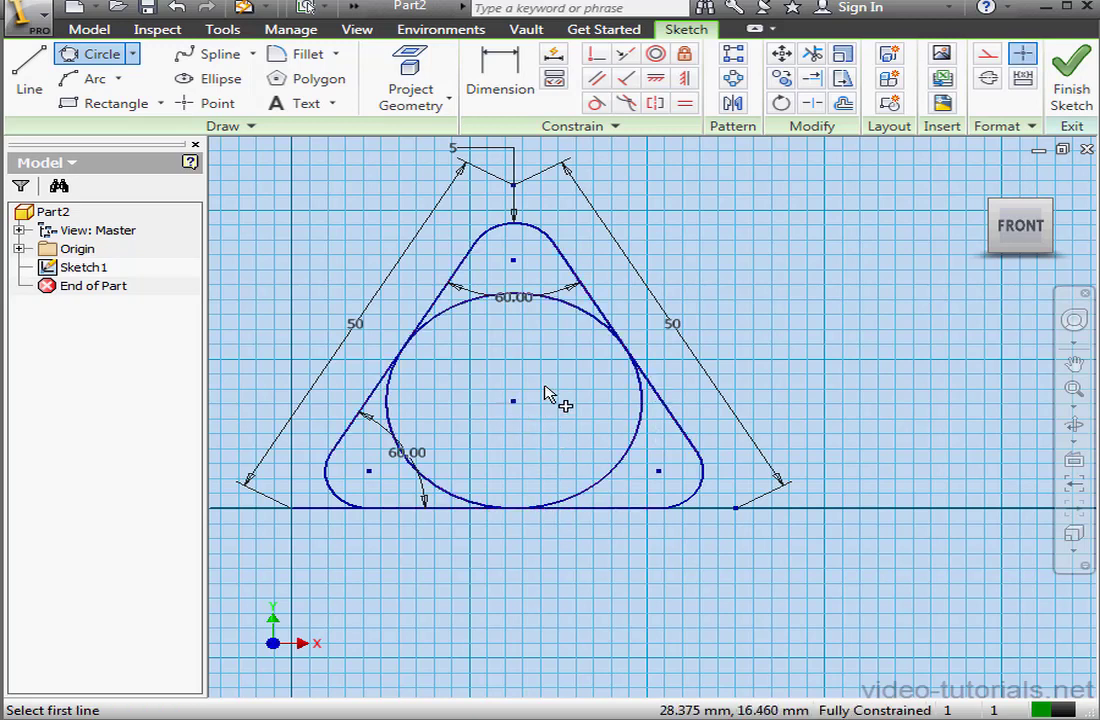
Draw a vertical line from the top fillet's center point up past the triangle's original apex.
left_click(33, 70)
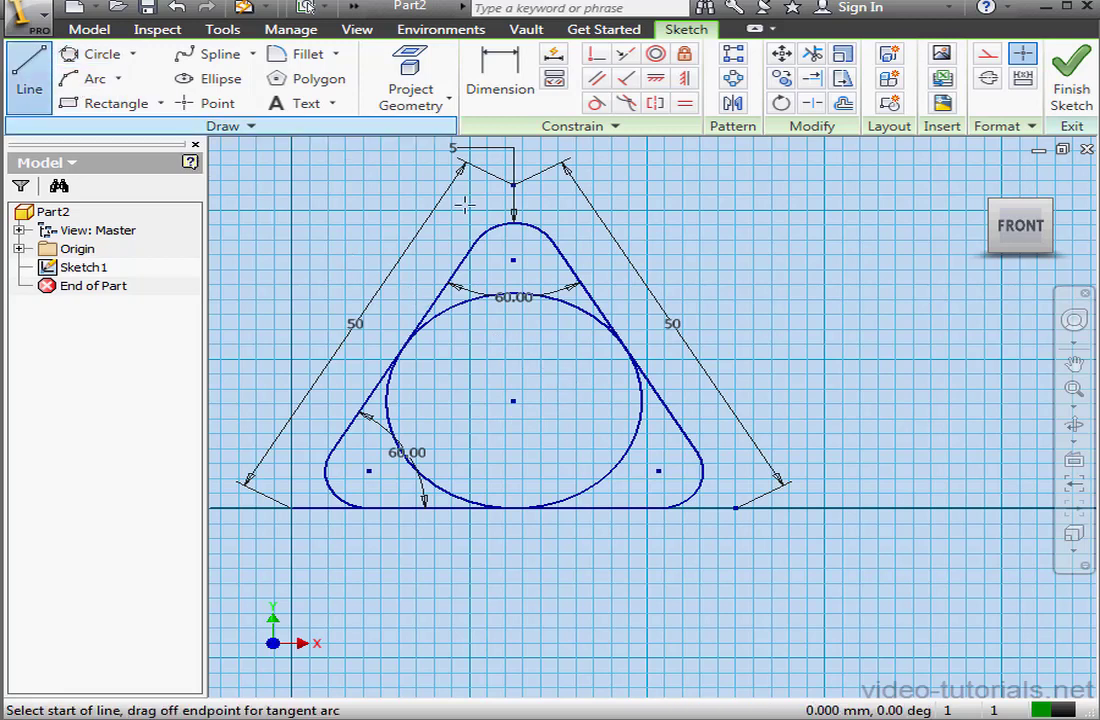
left_click(513, 259)
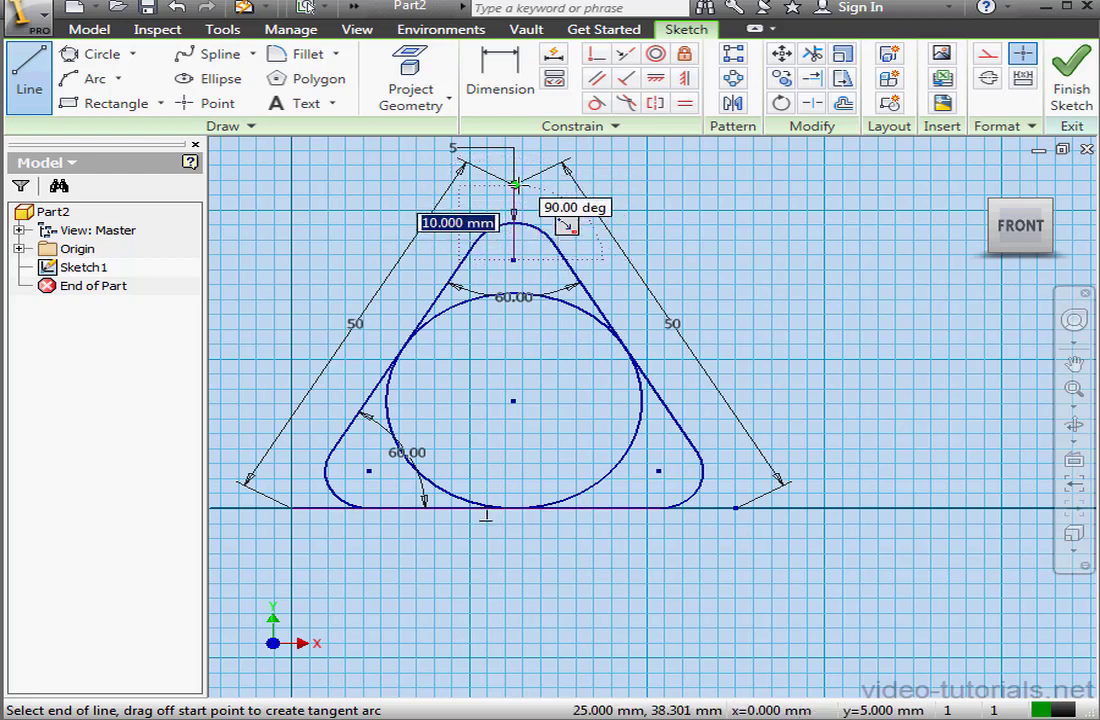
left_click(513, 175)
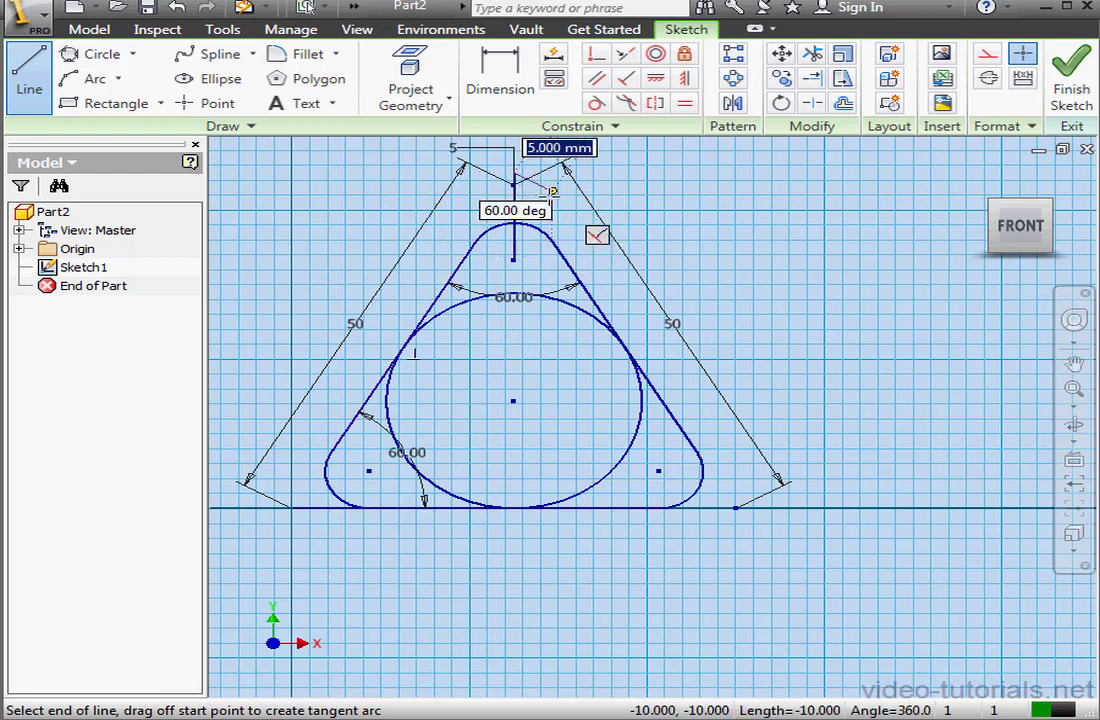
Offset the vertical line about 2.5 mm to its right and about 1.9 mm to its left.
left_click(842, 104)
left_click(515, 244)
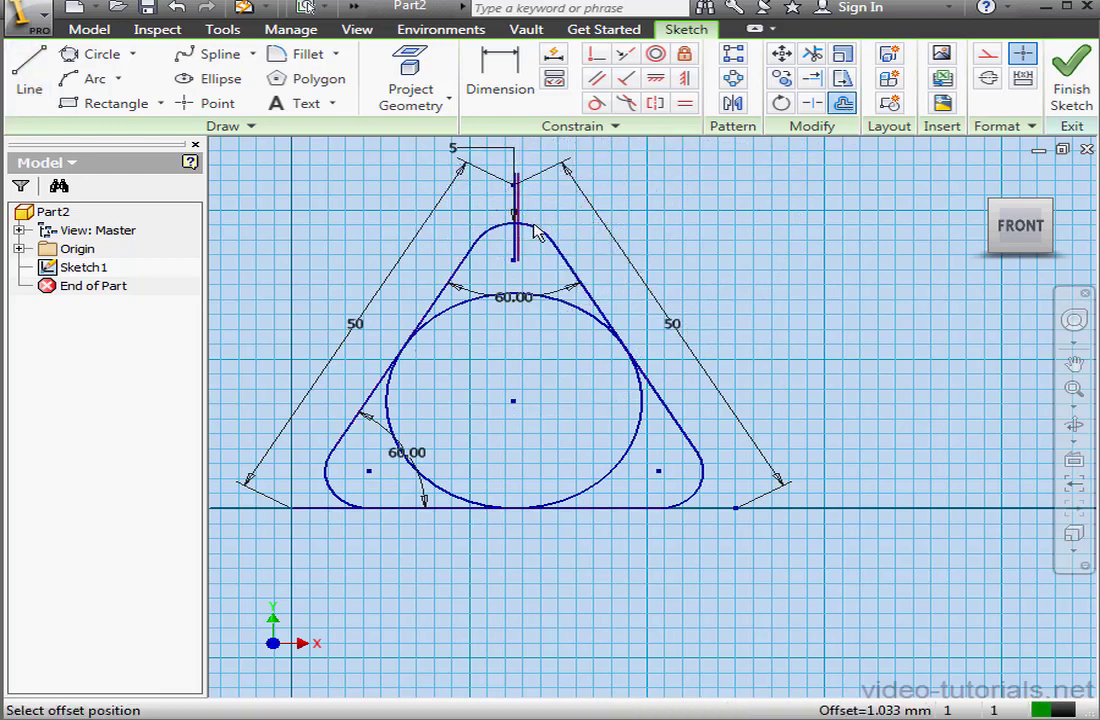
left_click(517, 245)
left_click(515, 244)
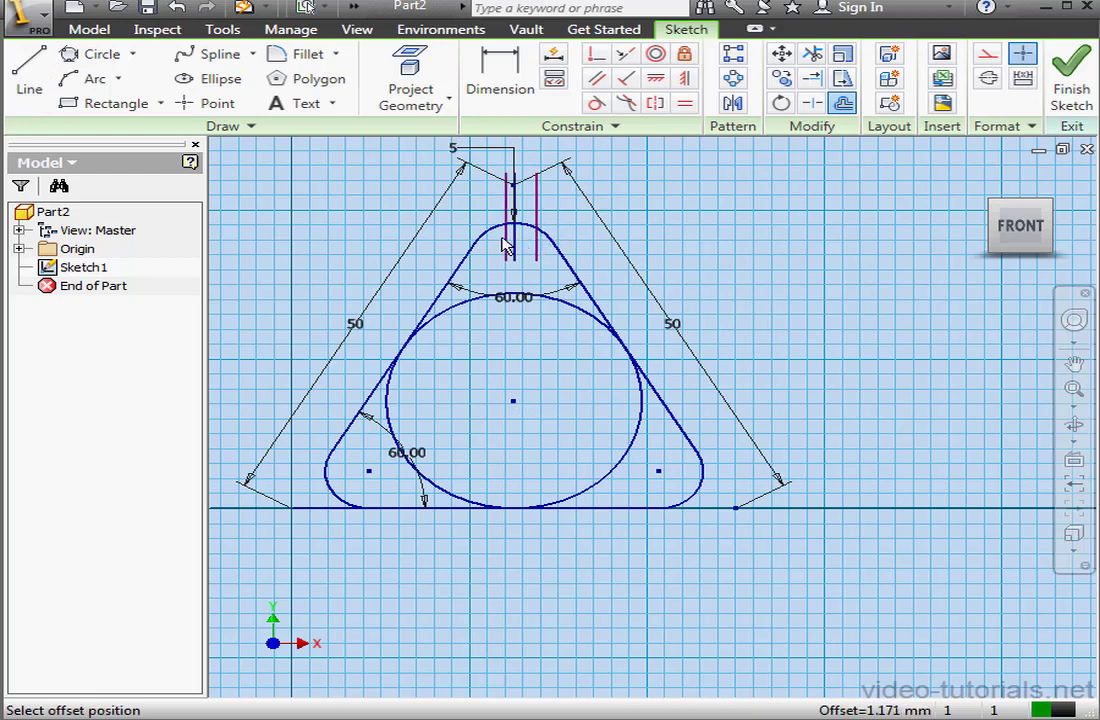
left_click(502, 240)
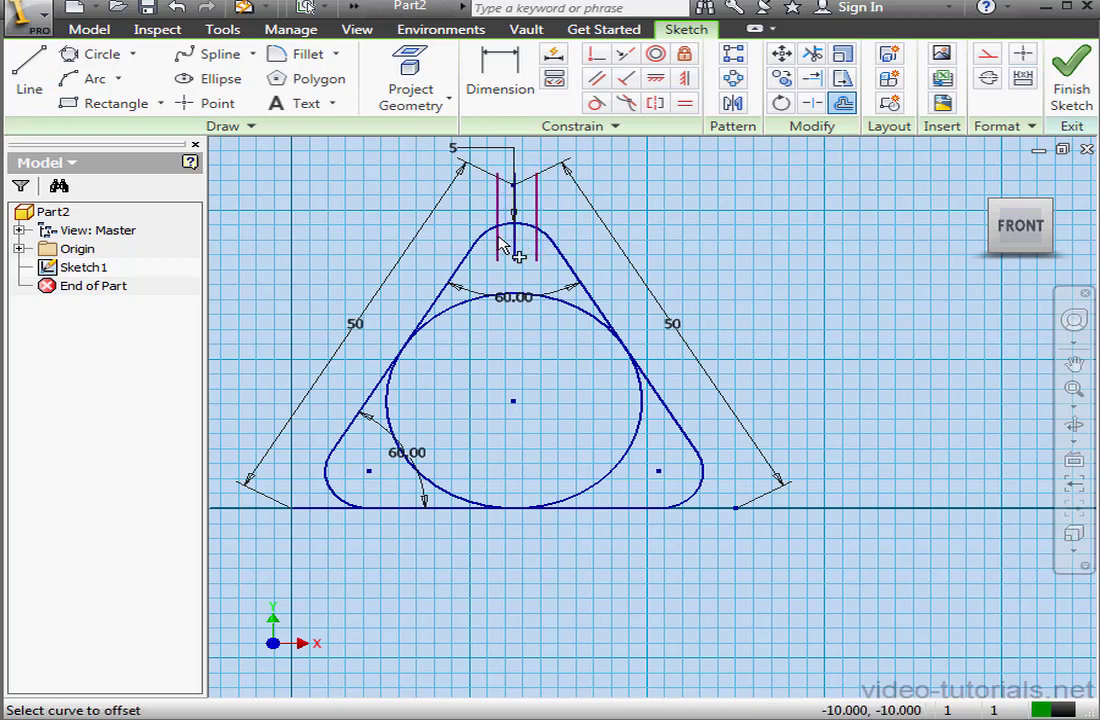
Dimension the distance between the middle vertical line and the right offset line as 2 mm.
left_click(514, 98)
left_click(515, 199)
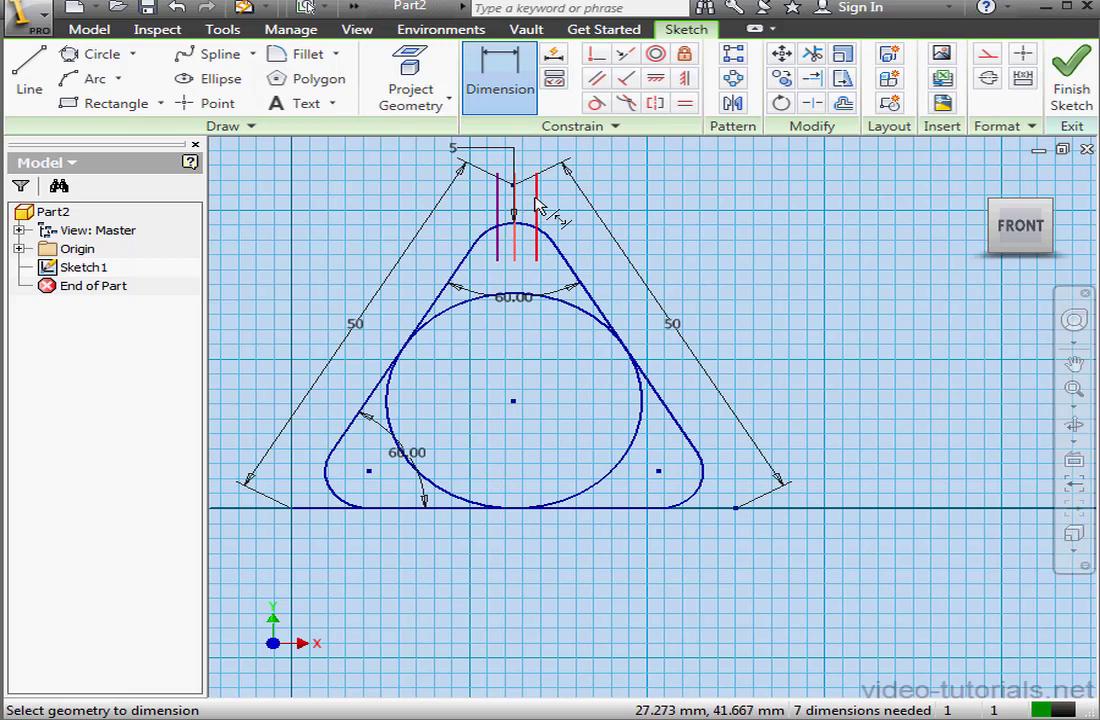
left_click(537, 204)
left_click(568, 210)
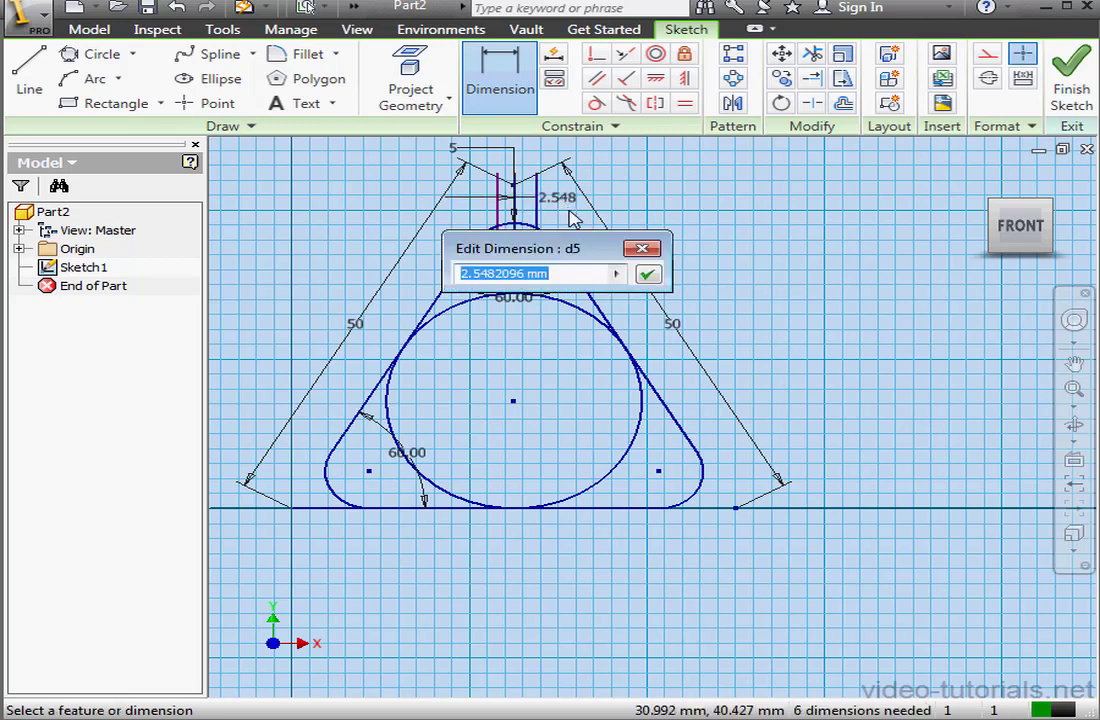
type("2")
left_click(647, 274)
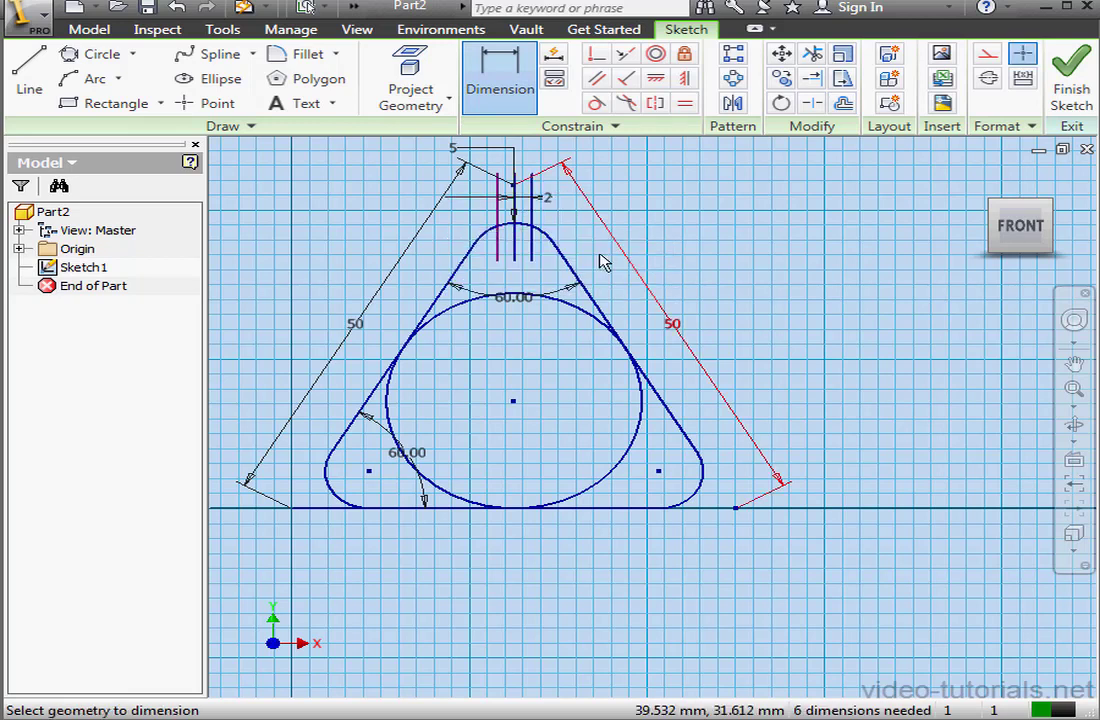
Dimension the distance between the middle vertical line and the left offset line as 2 mm.
left_click(514, 205)
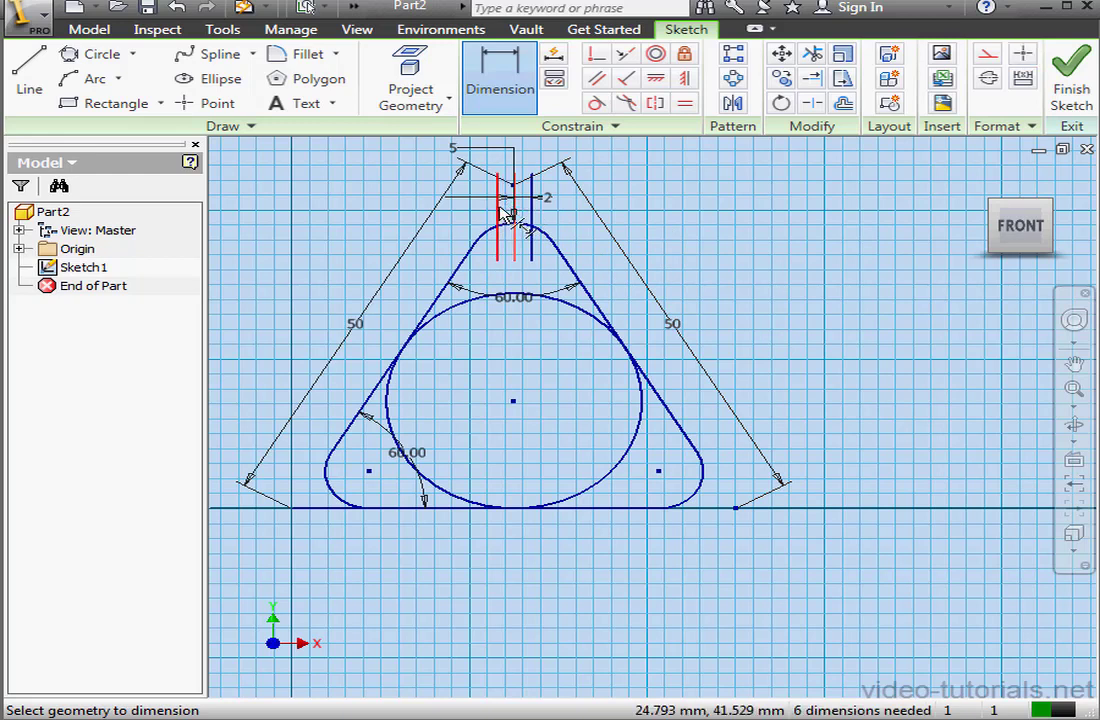
left_click(500, 208)
left_click(479, 204)
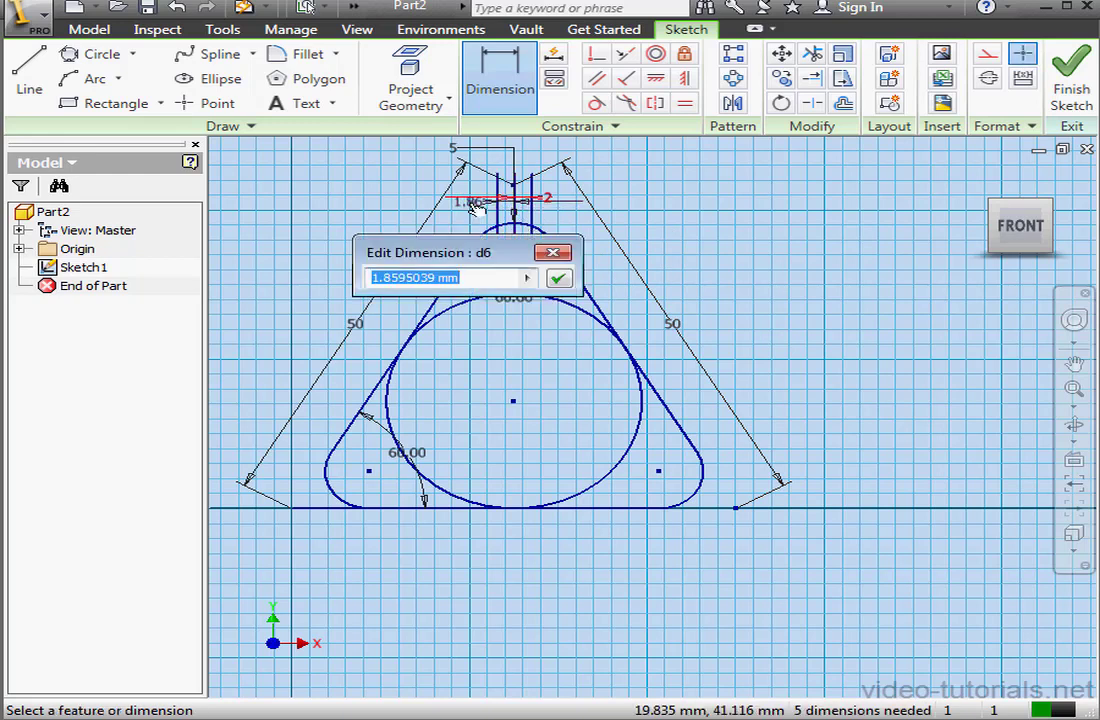
type("2")
left_click(558, 278)
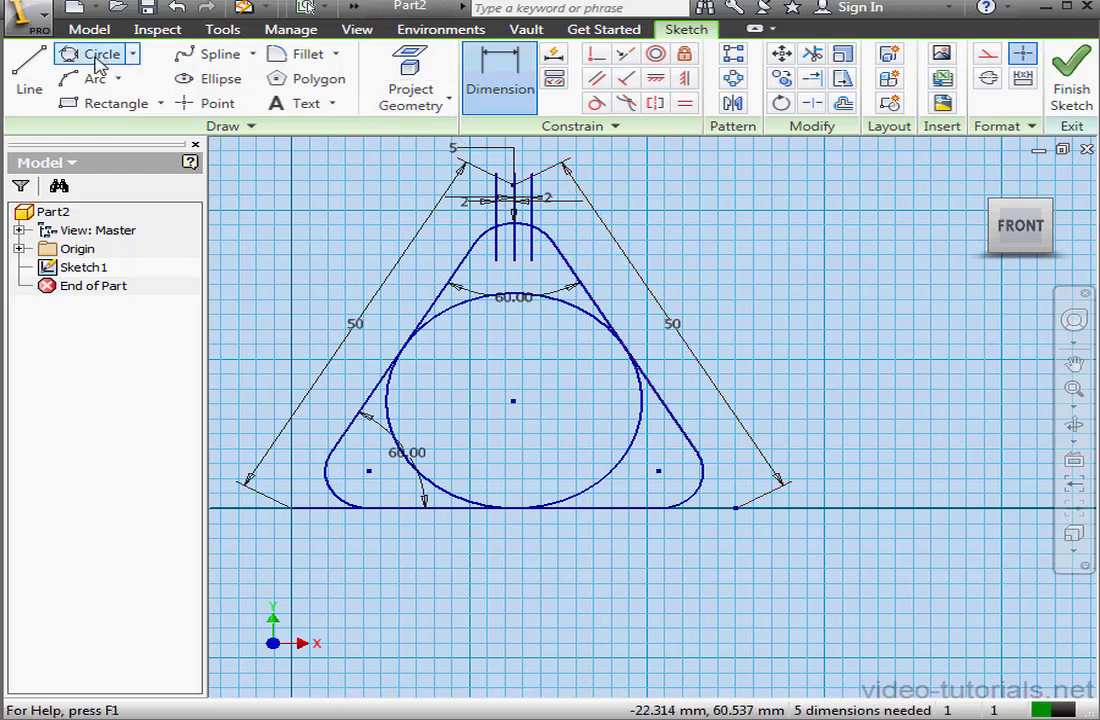
Draw a 4 mm diameter center-point circle at the lower end of the middle vertical line.
left_click(132, 54)
left_click(100, 88)
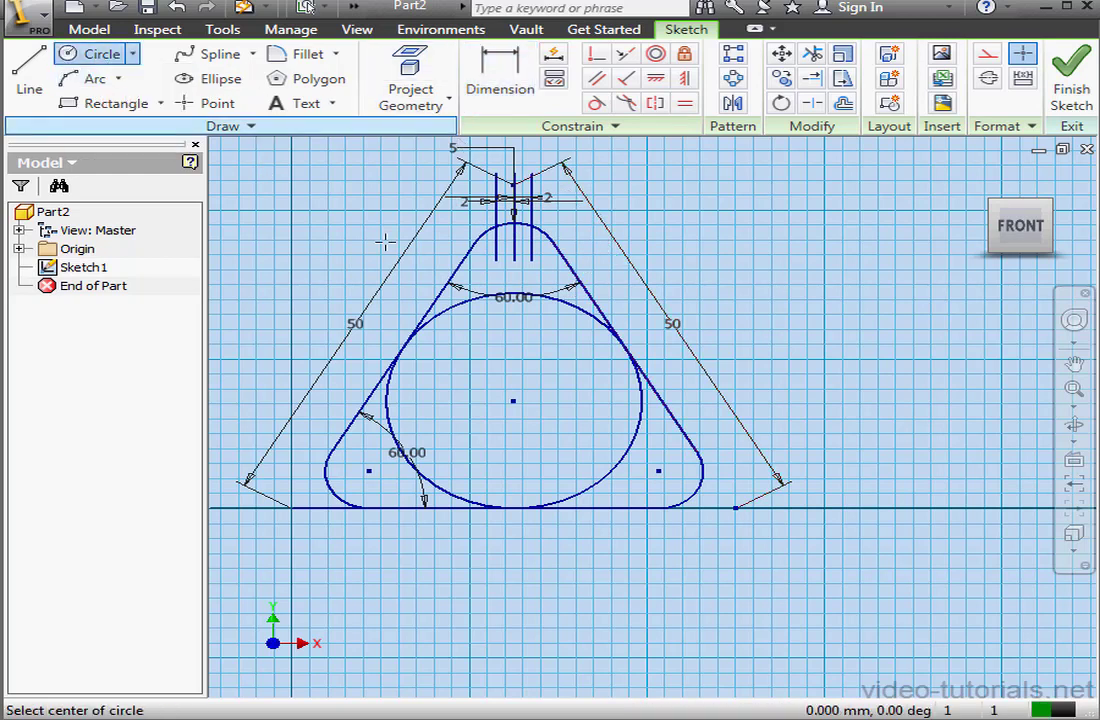
left_click(513, 257)
type("4")
key("Return")
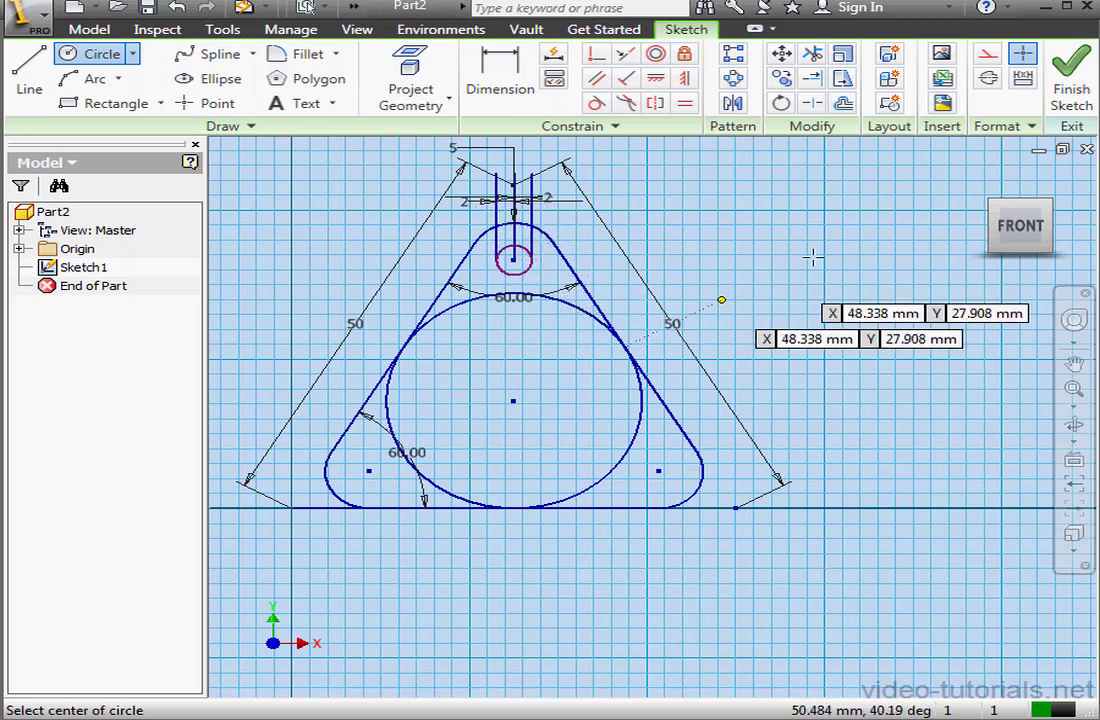
Trim the small circle's upper half, the offset lines above the top fillet, and the fillet arc between them to form an open slot.
left_click(811, 53)
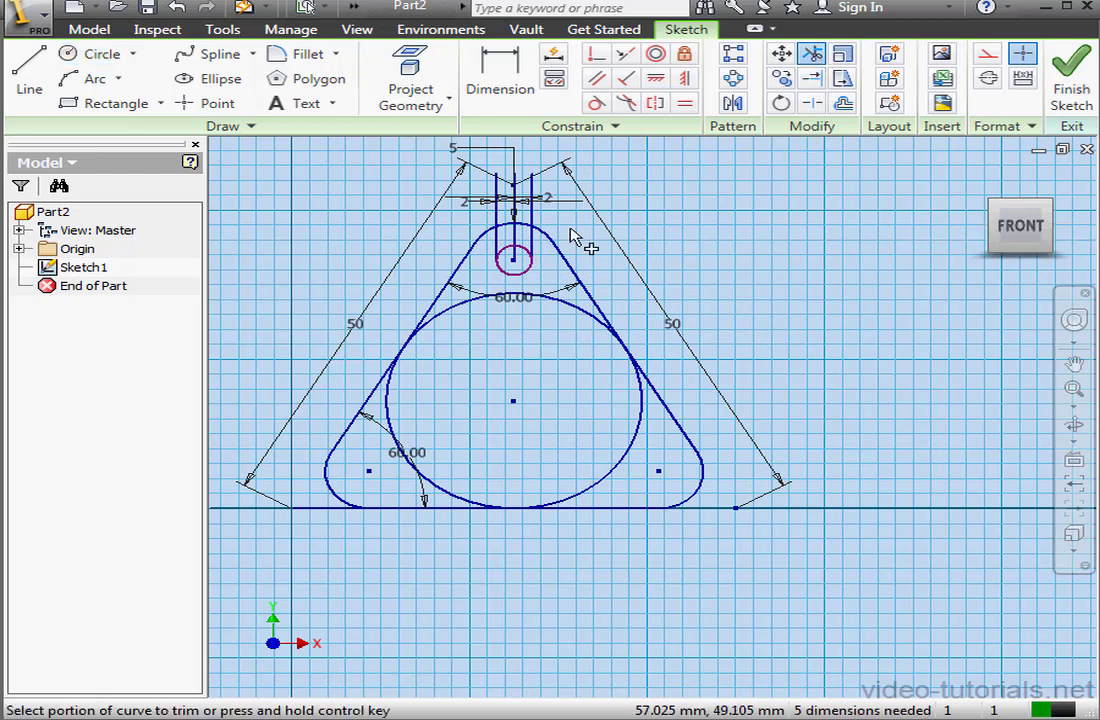
left_click(504, 249)
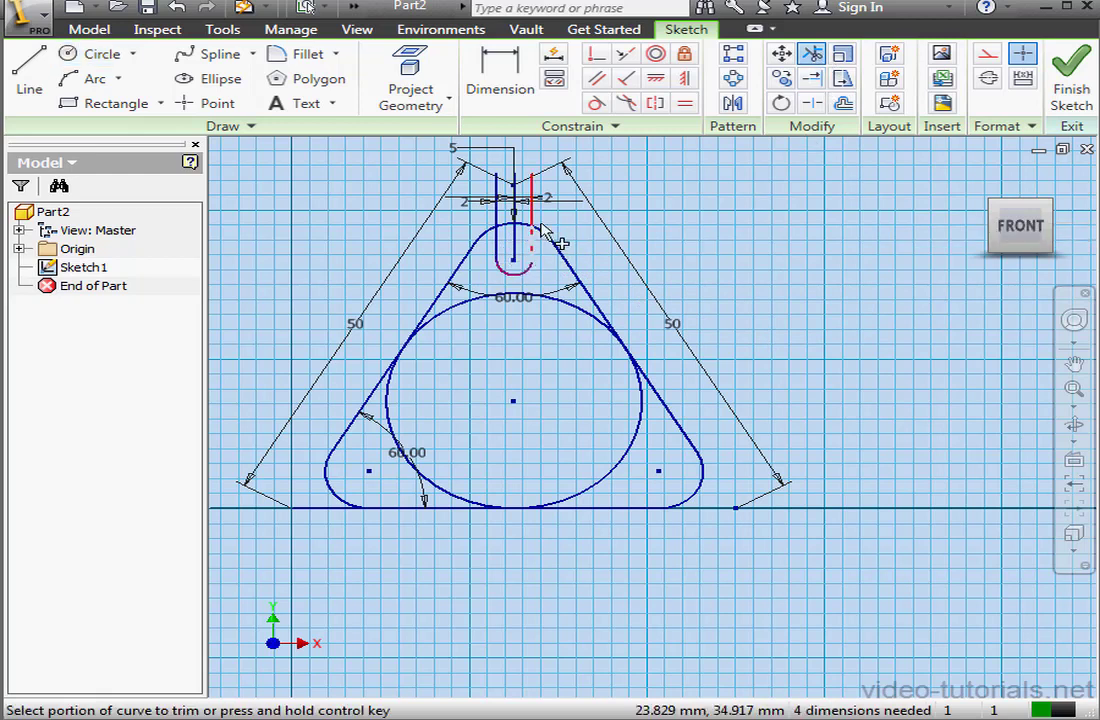
left_click(531, 215)
left_click(527, 232)
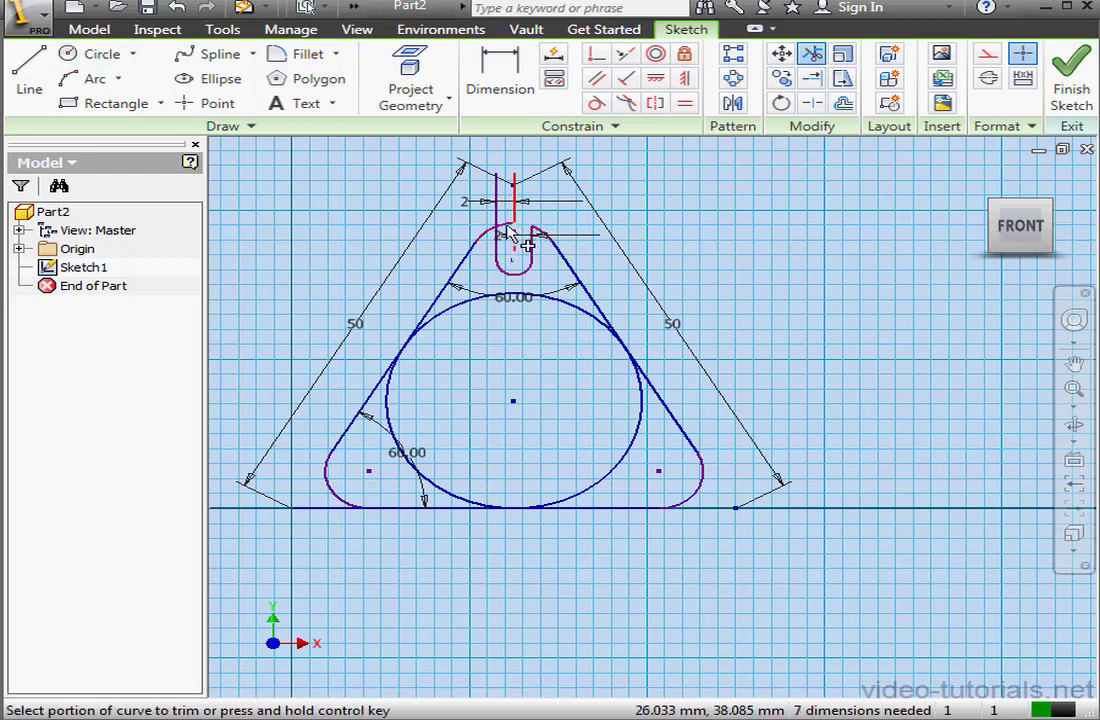
left_click(540, 230)
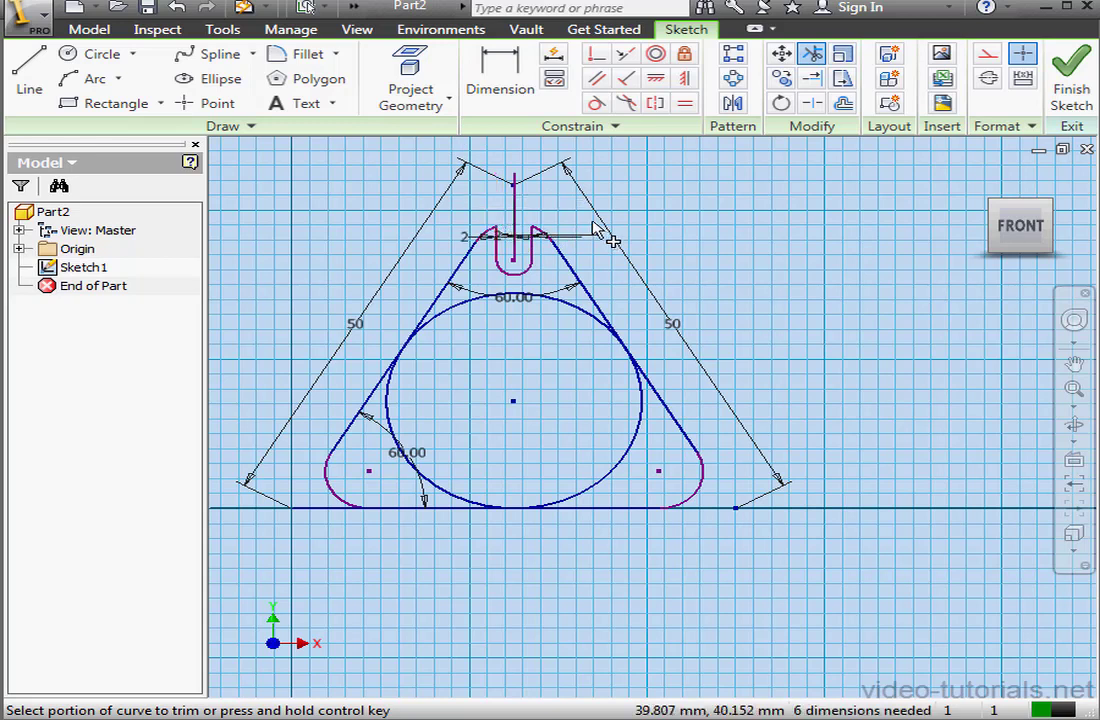
Circular-pattern the U-shaped slot about the inscribed circle's center with 3 instances over 360 deg.
left_click(733, 78)
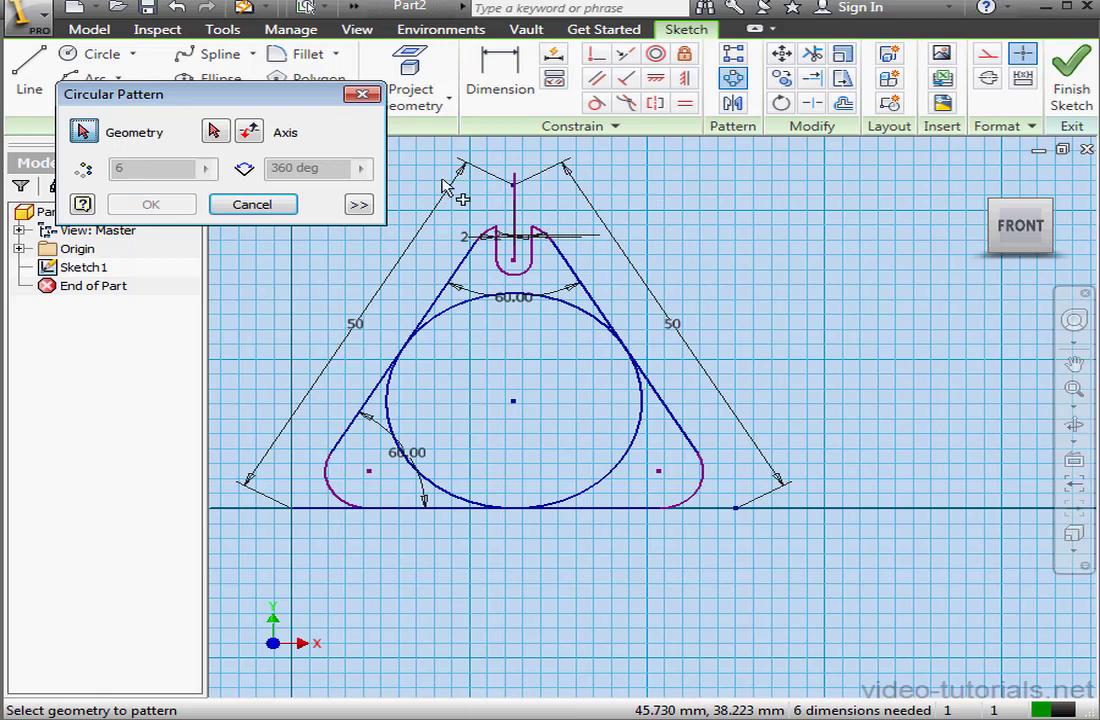
left_click(528, 262)
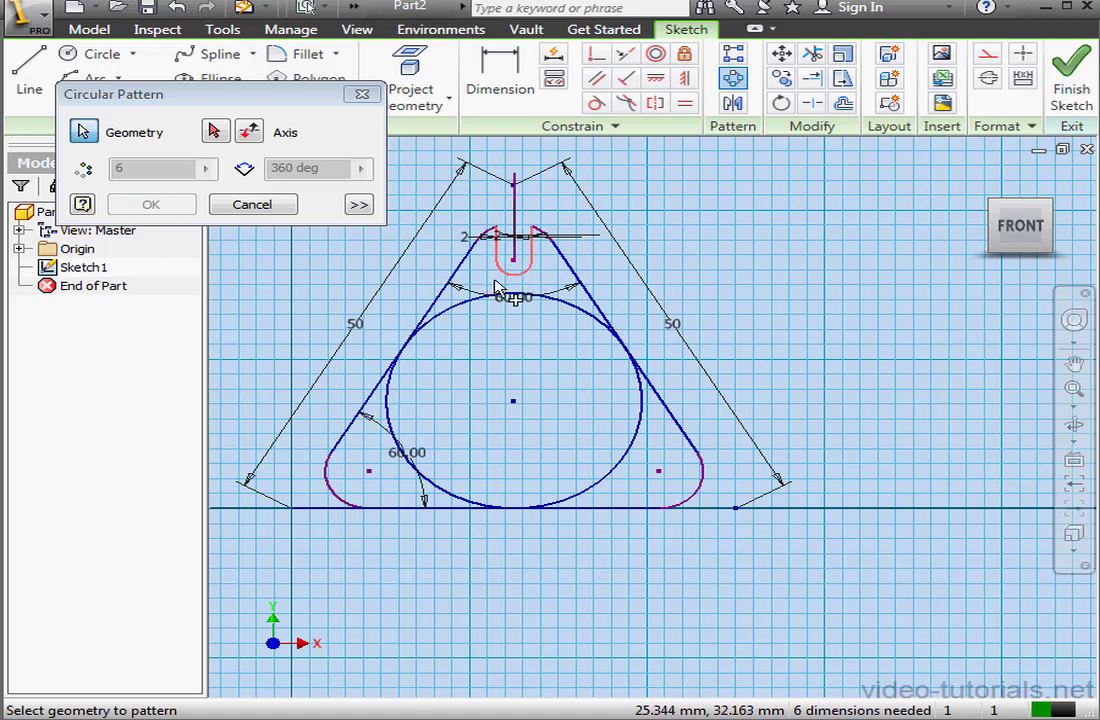
left_click(215, 130)
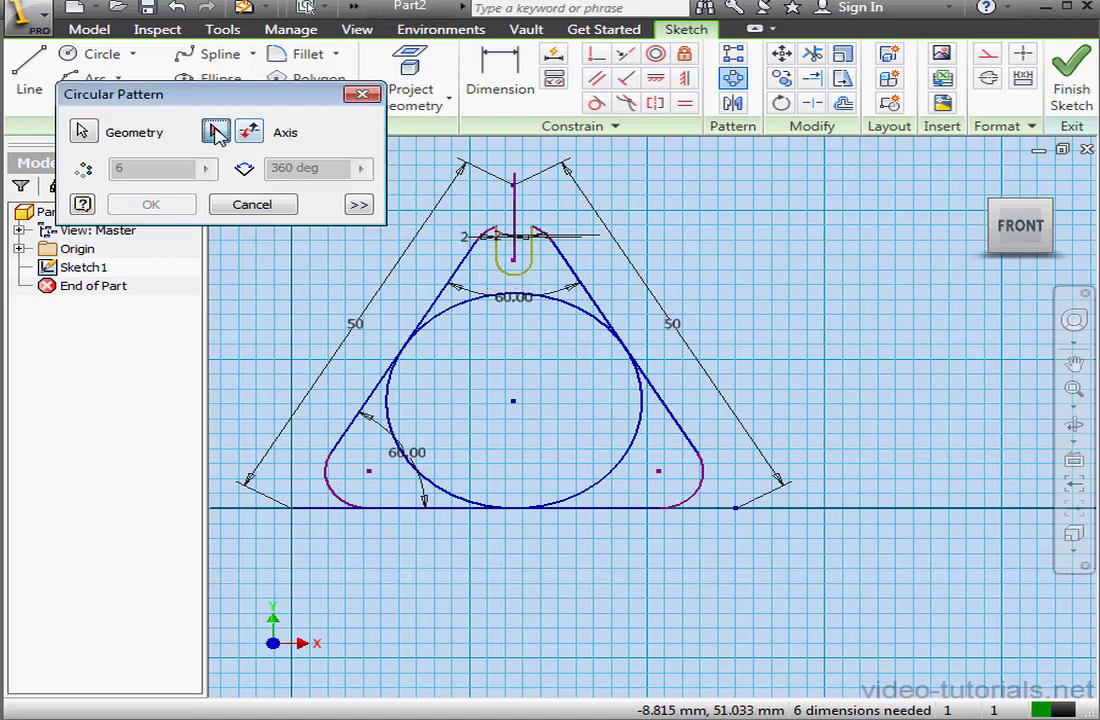
left_click(513, 402)
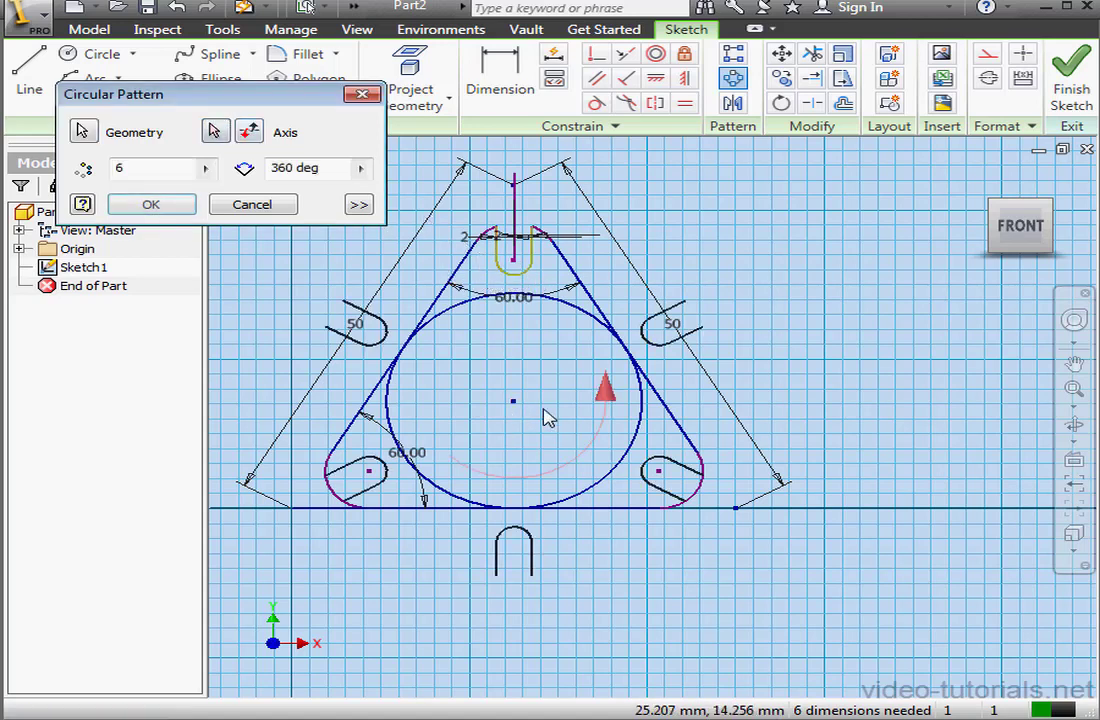
left_click_drag(144, 170, 103, 168)
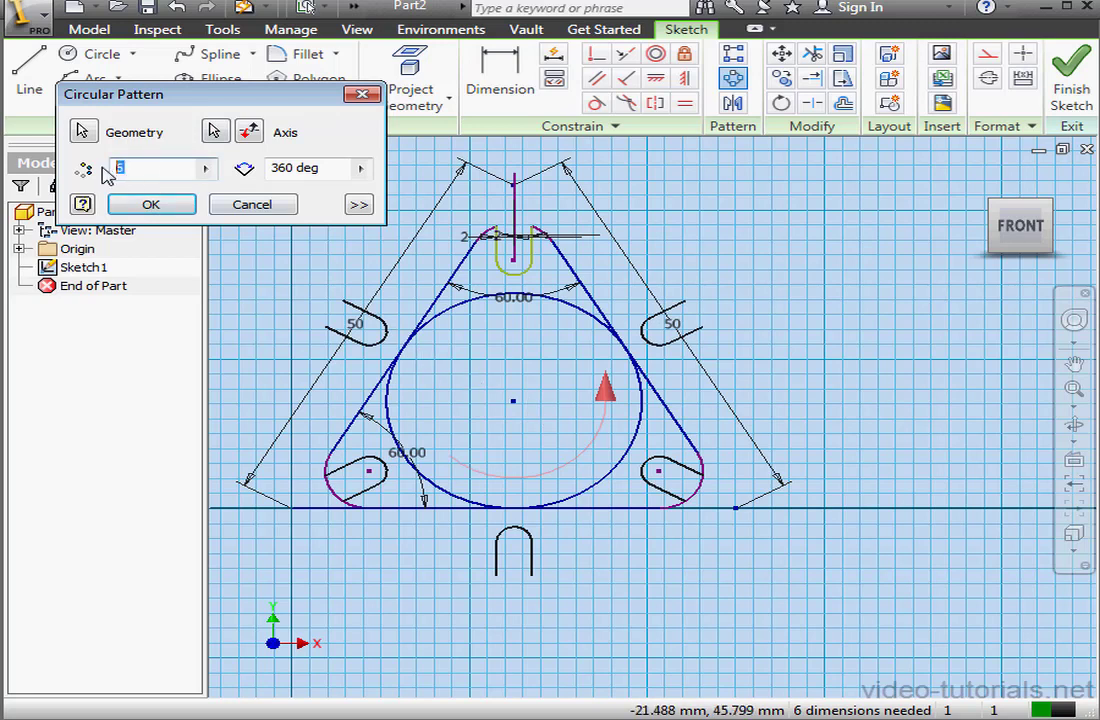
type("3")
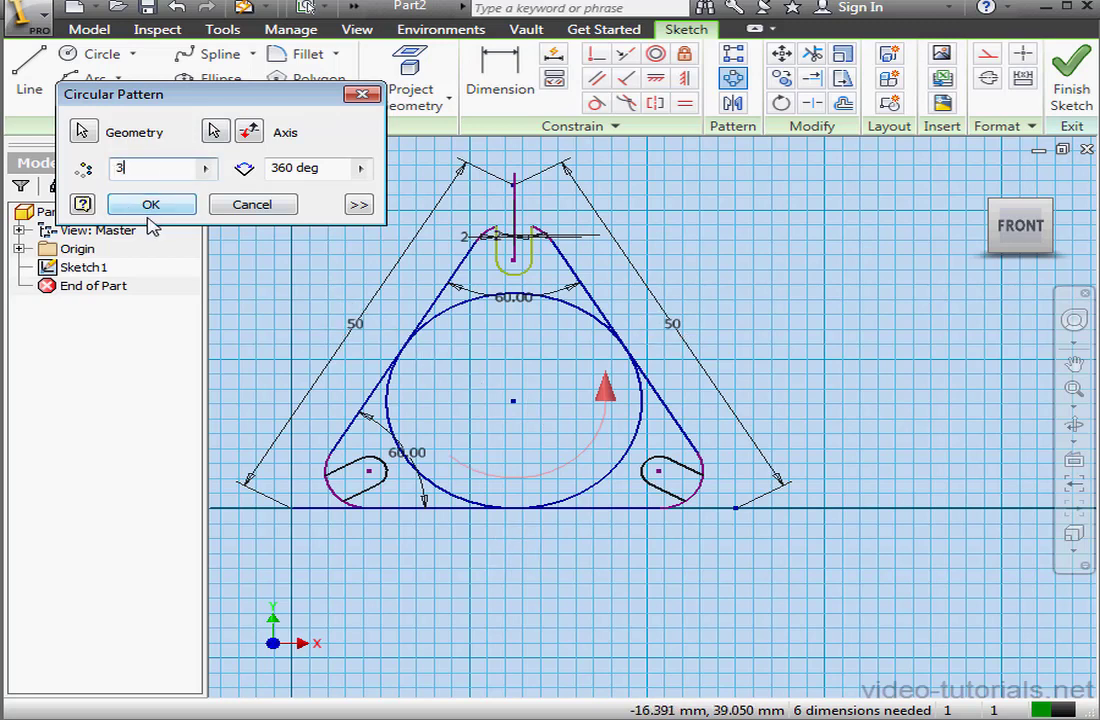
left_click(152, 205)
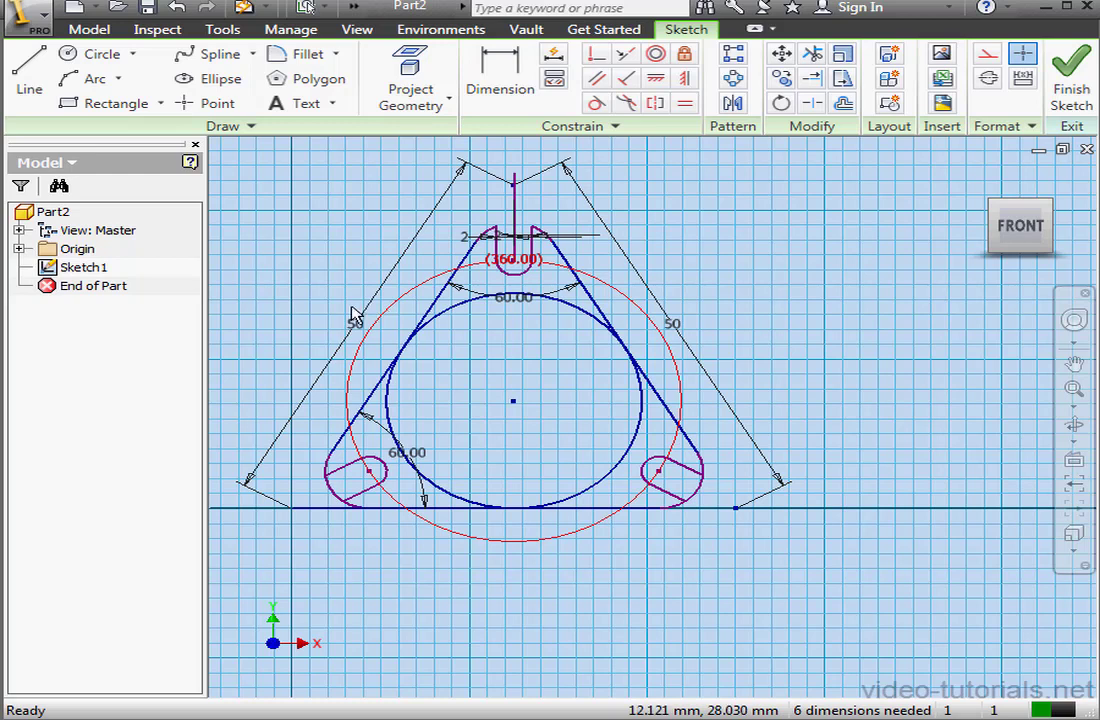
Trim the fillet arcs that close the mouths of the two lower corner slots.
left_click(812, 53)
left_click(703, 500)
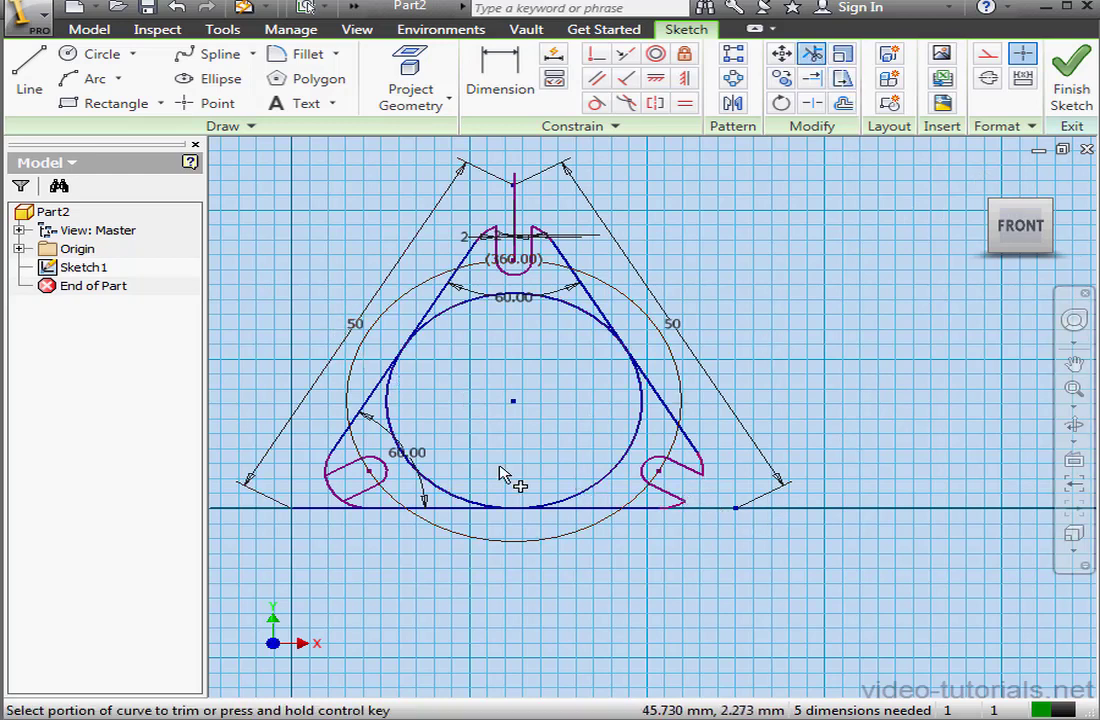
left_click(342, 500)
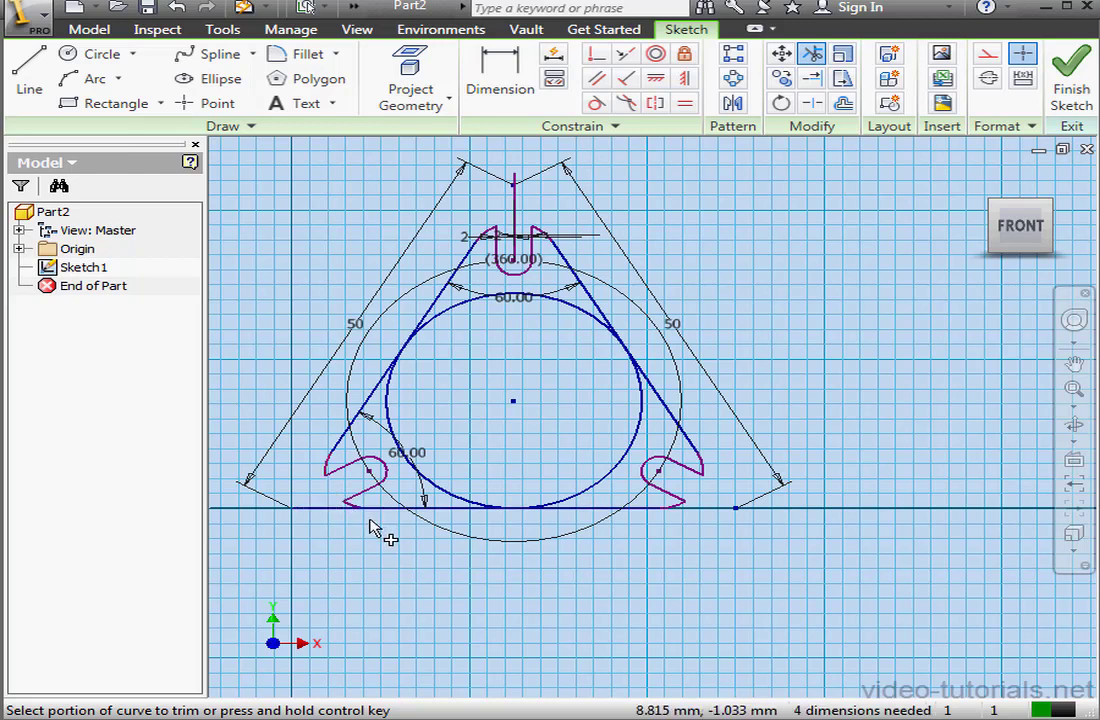
Draw a 20 mm diameter circle at the center of the inscribed circle.
left_click(80, 54)
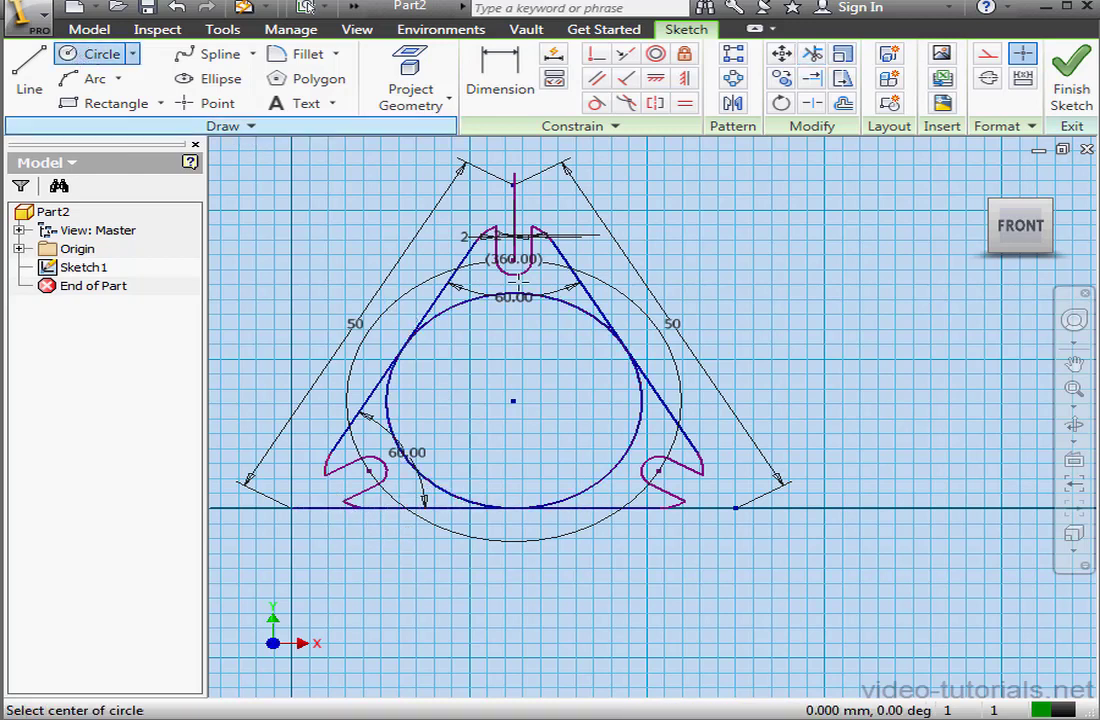
left_click(511, 400)
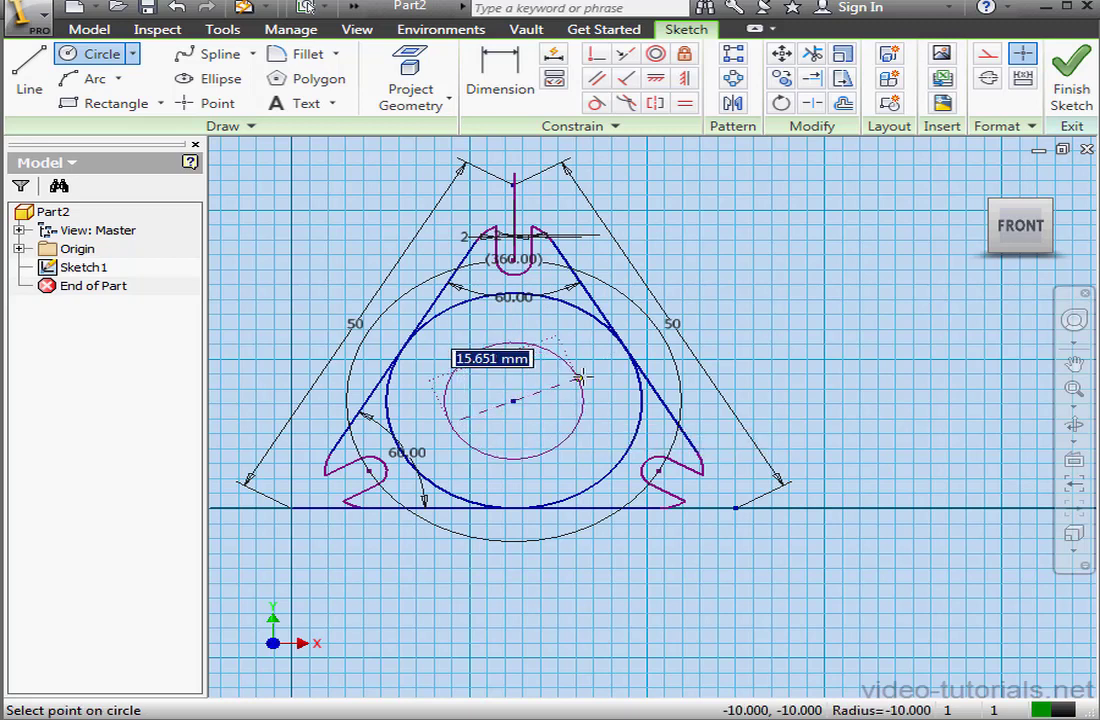
type("2")
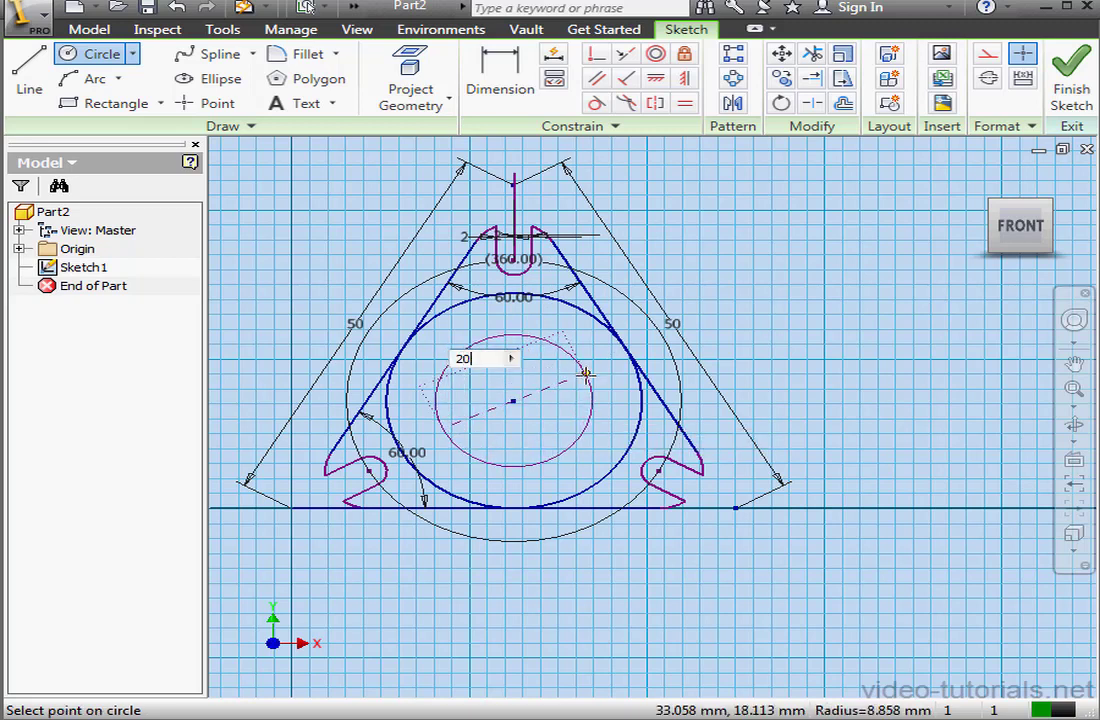
type("0")
key("Return")
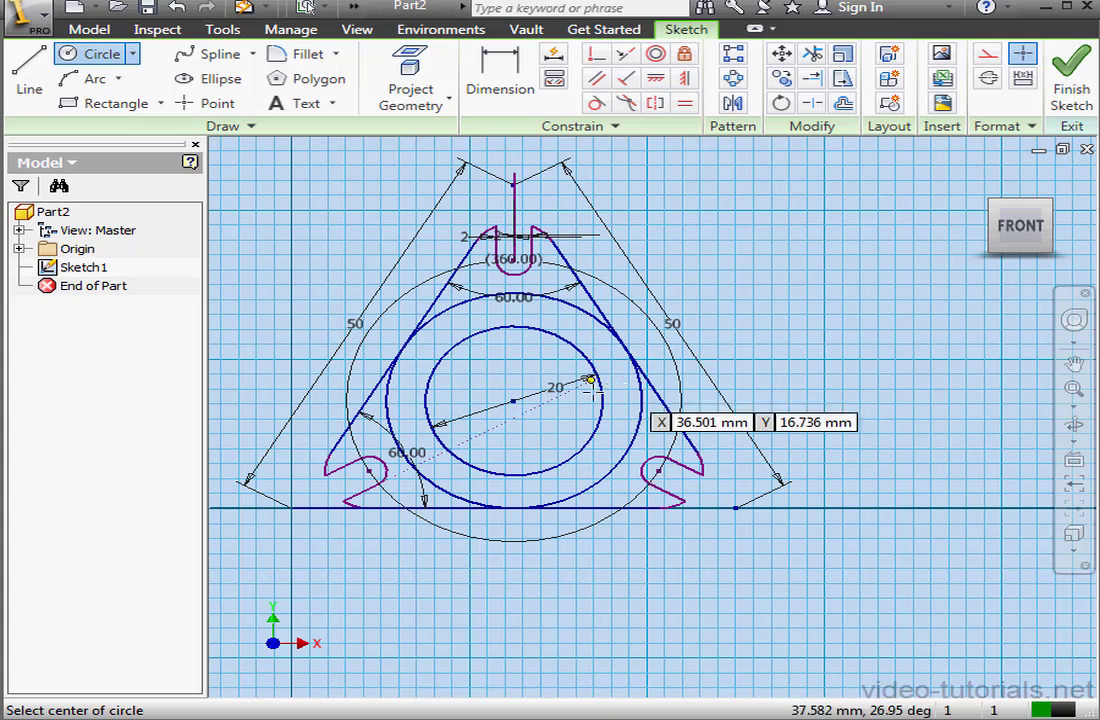
Draw a concentric 16 mm diameter circle inside the 20 mm one and delete the large inscribed tangent circle.
left_click(513, 401)
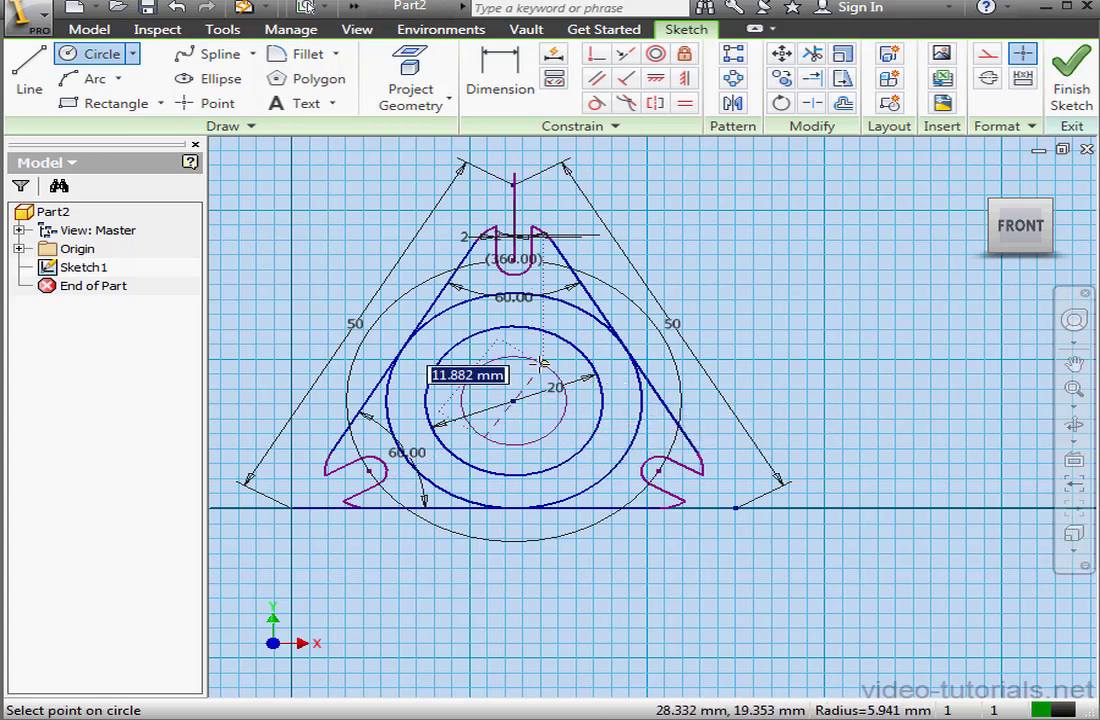
type("16")
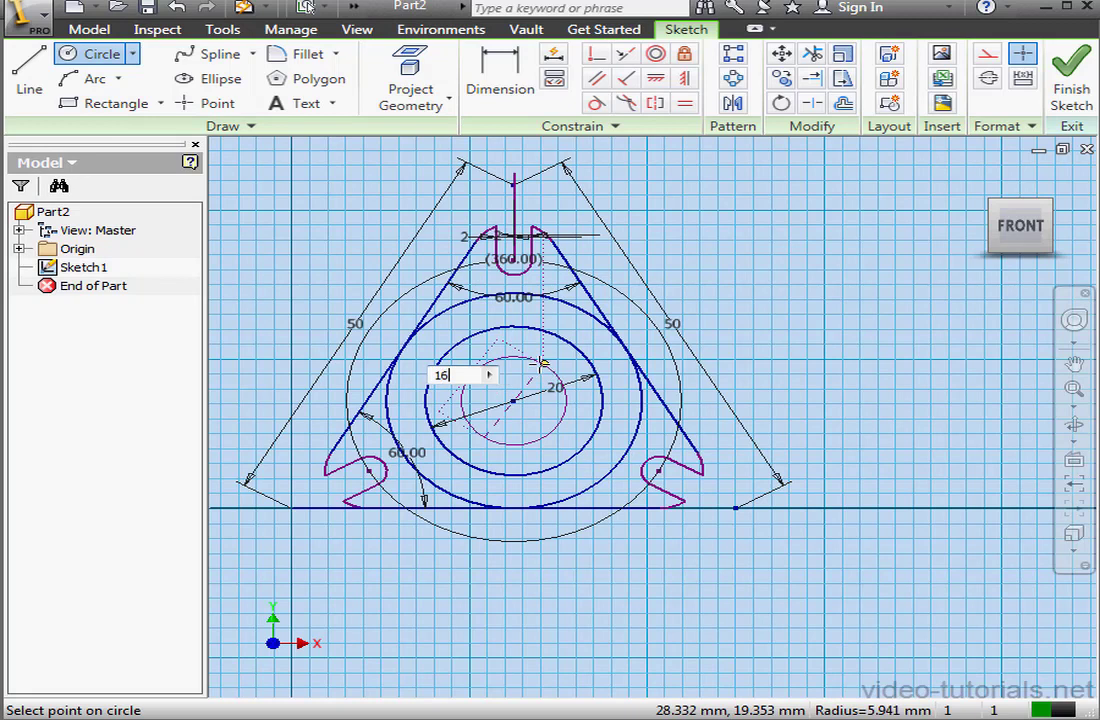
key("Tab")
key("Return")
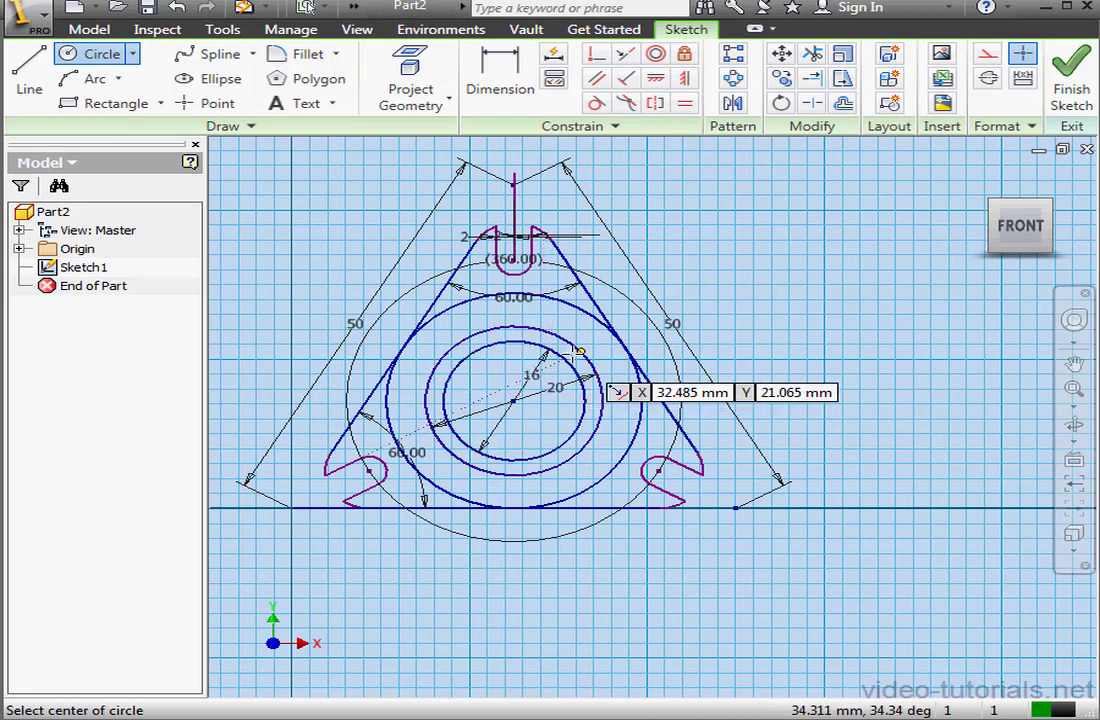
key("Escape")
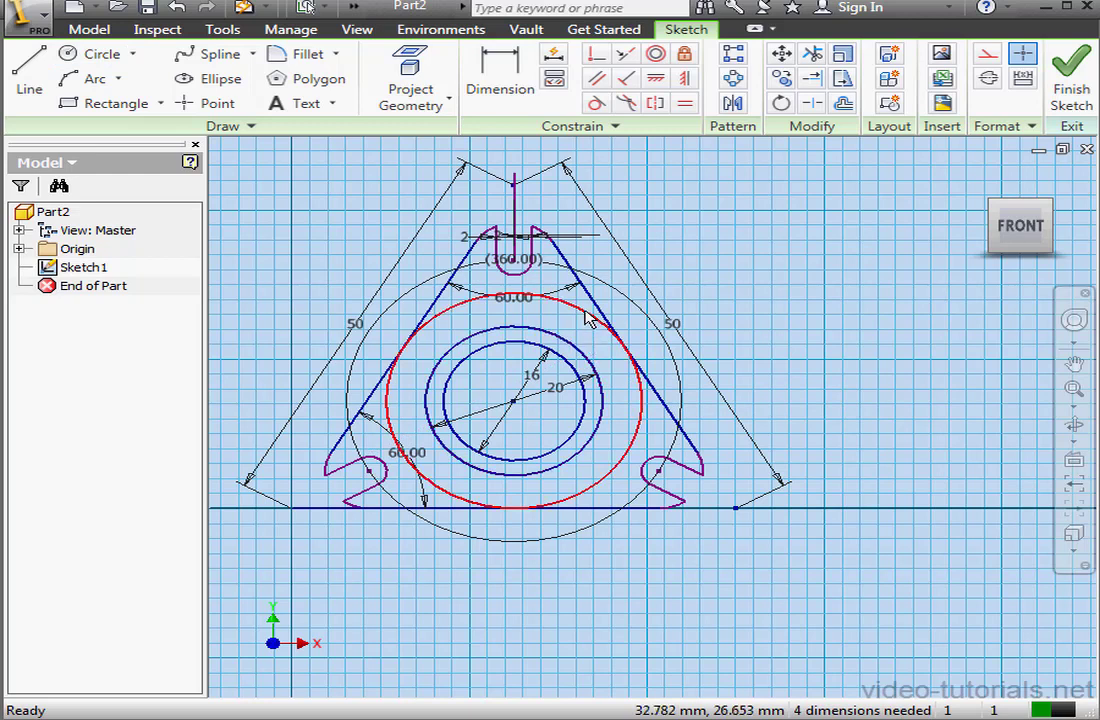
left_click(587, 316)
key("Delete")
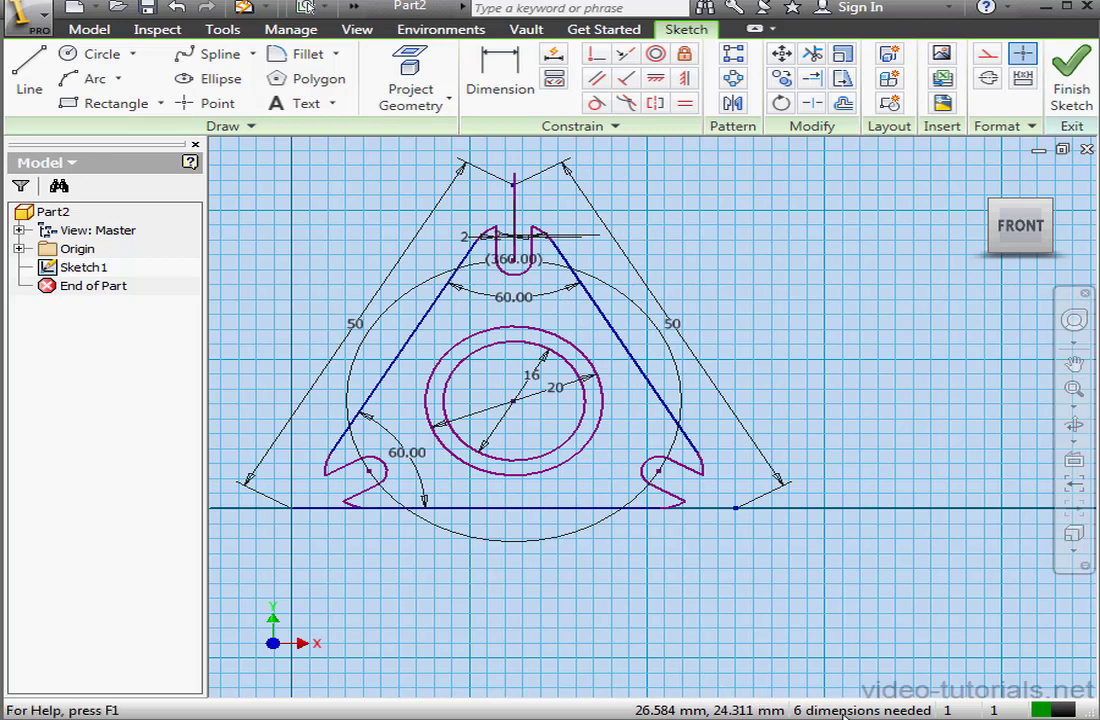
Apply Auto Dimension to the sketch with only constraints enabled and dimensions turned off.
left_click(554, 53)
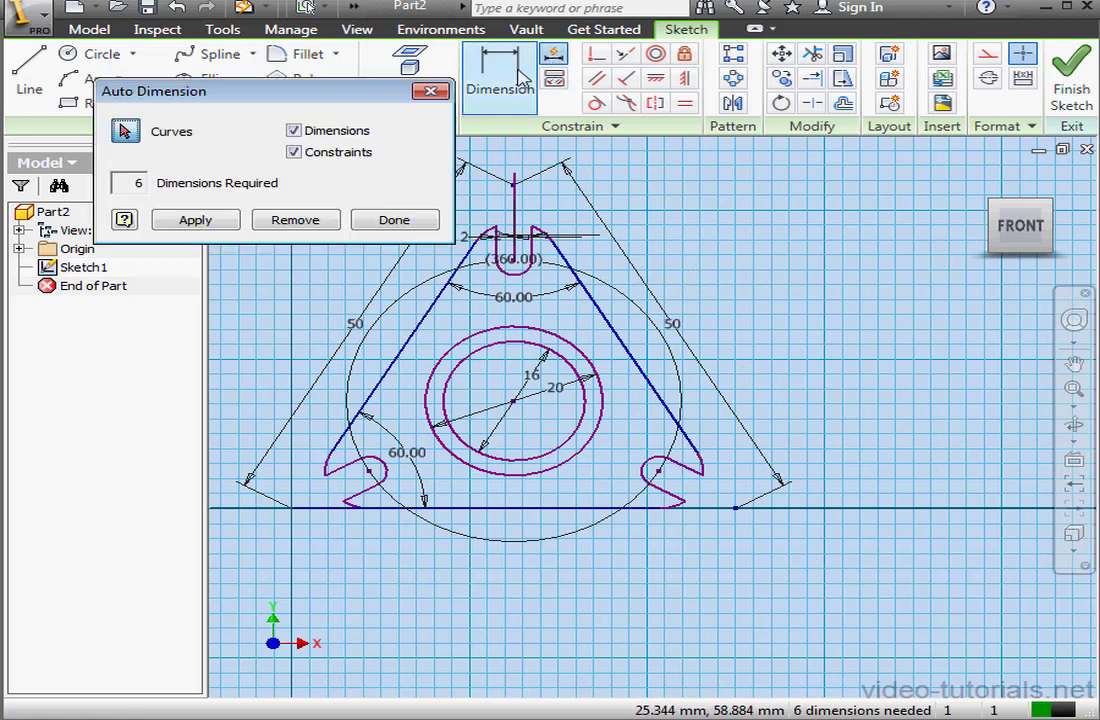
left_click(292, 131)
left_click(198, 220)
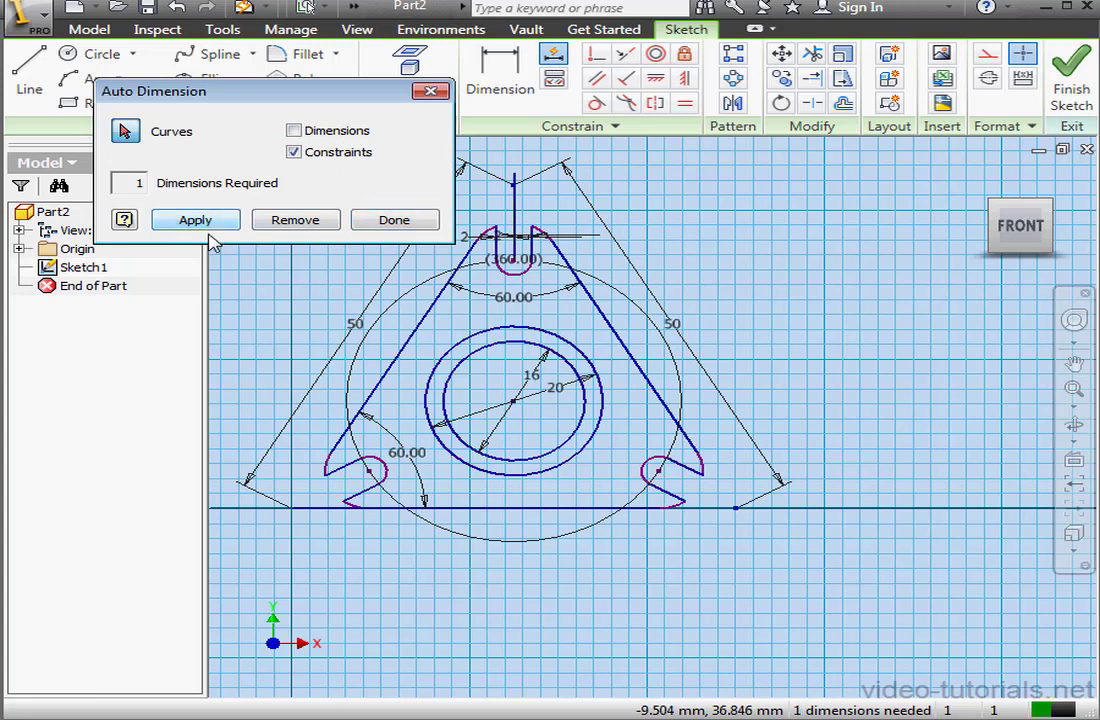
left_click(387, 225)
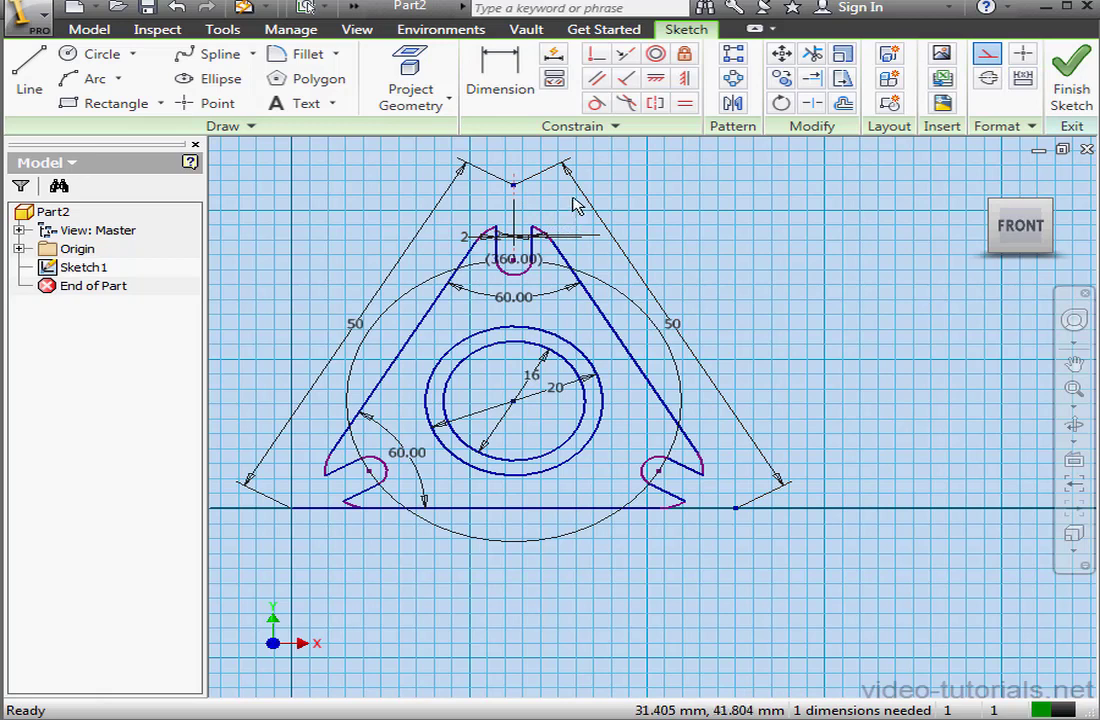
Dimension the length of the vertical construction line above the top slot.
left_click(501, 82)
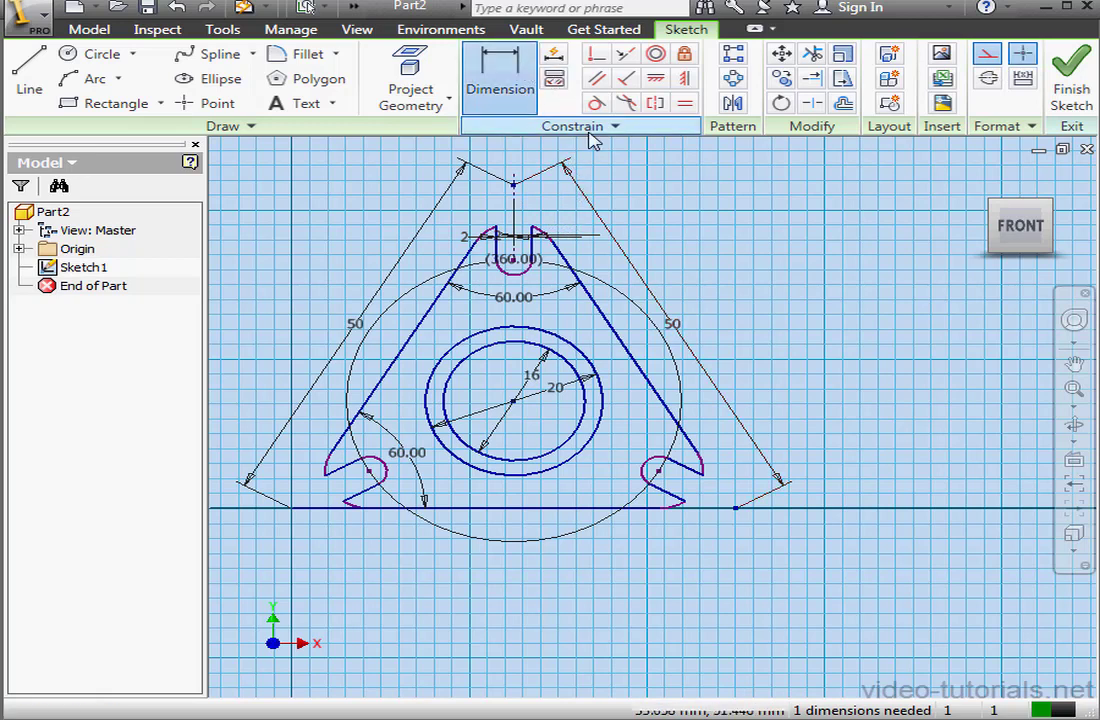
left_click(514, 192)
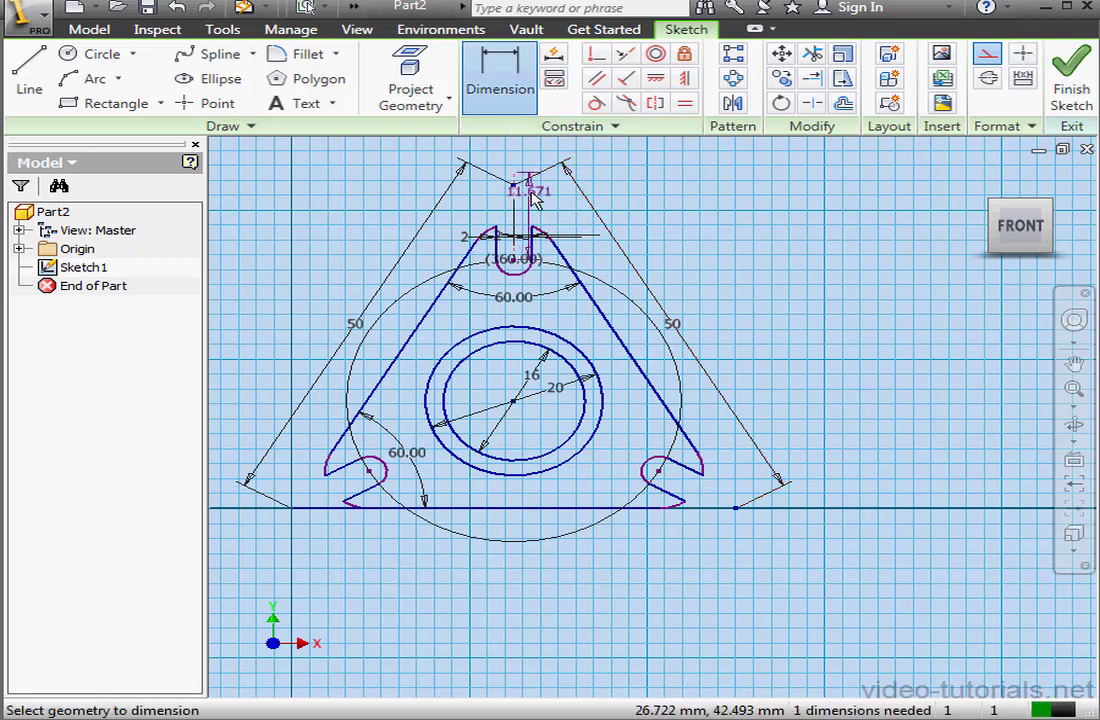
left_click(530, 192)
left_click(619, 267)
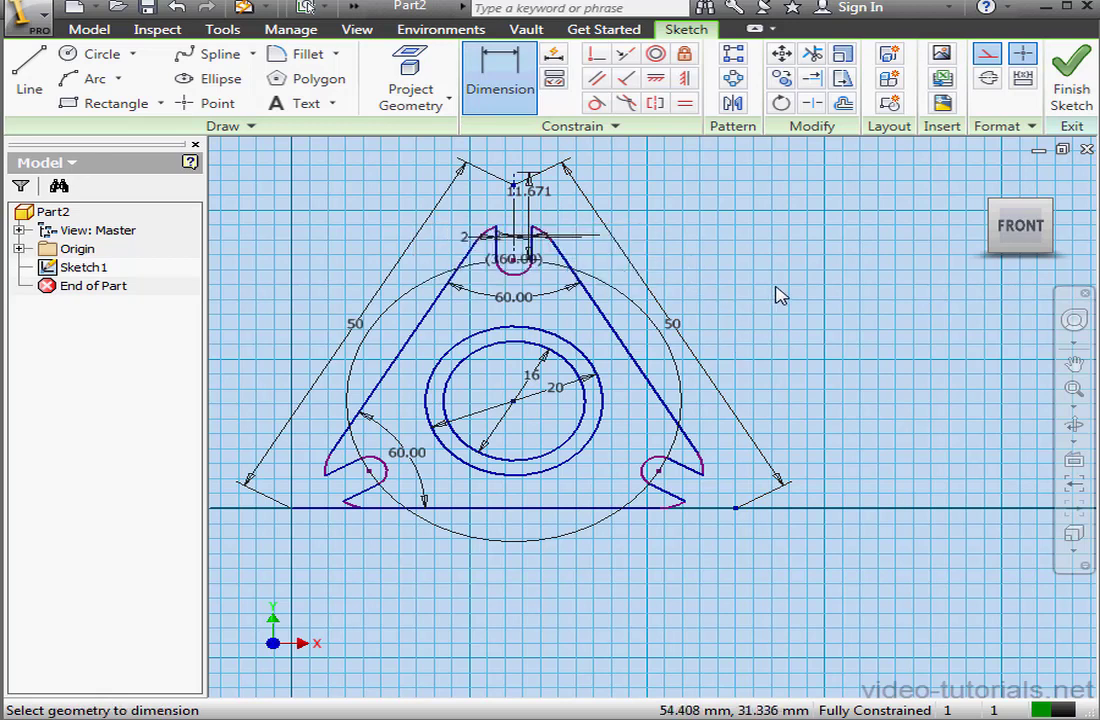
left_click(1068, 76)
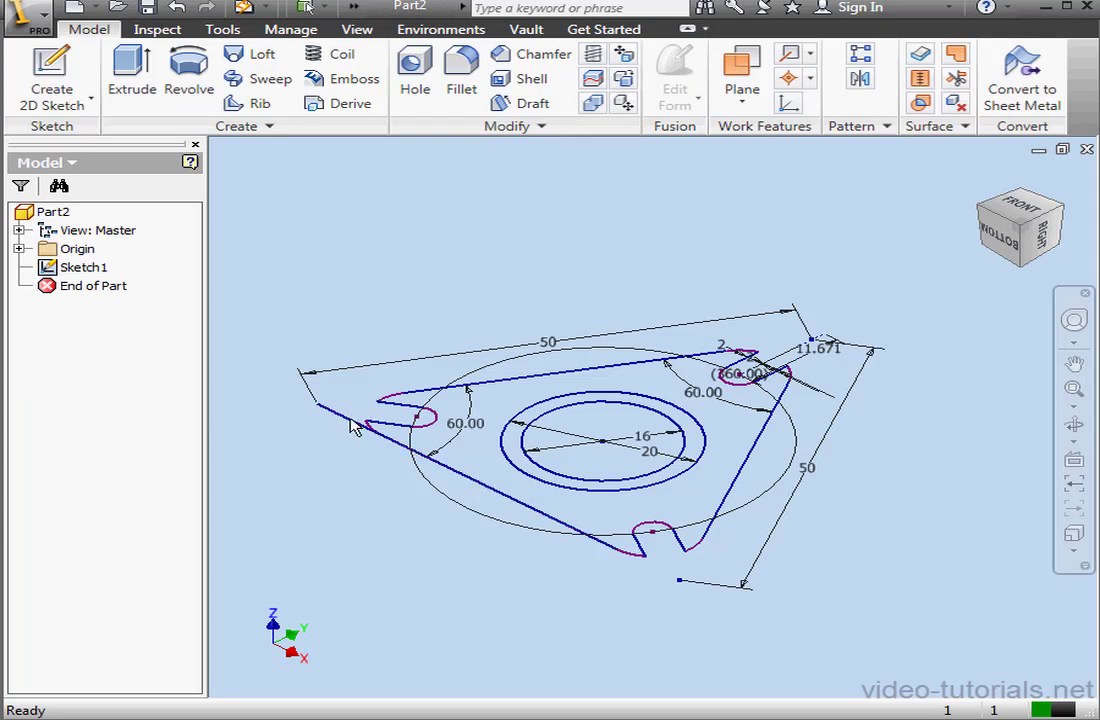
left_click(120, 68)
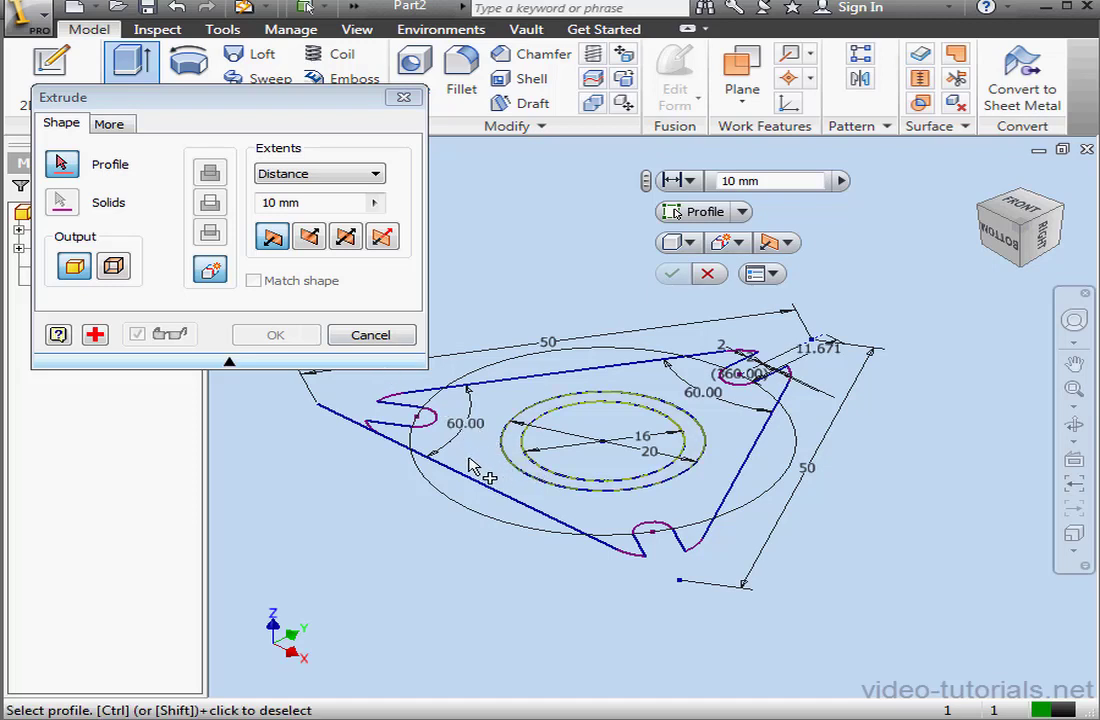
left_click(373, 337)
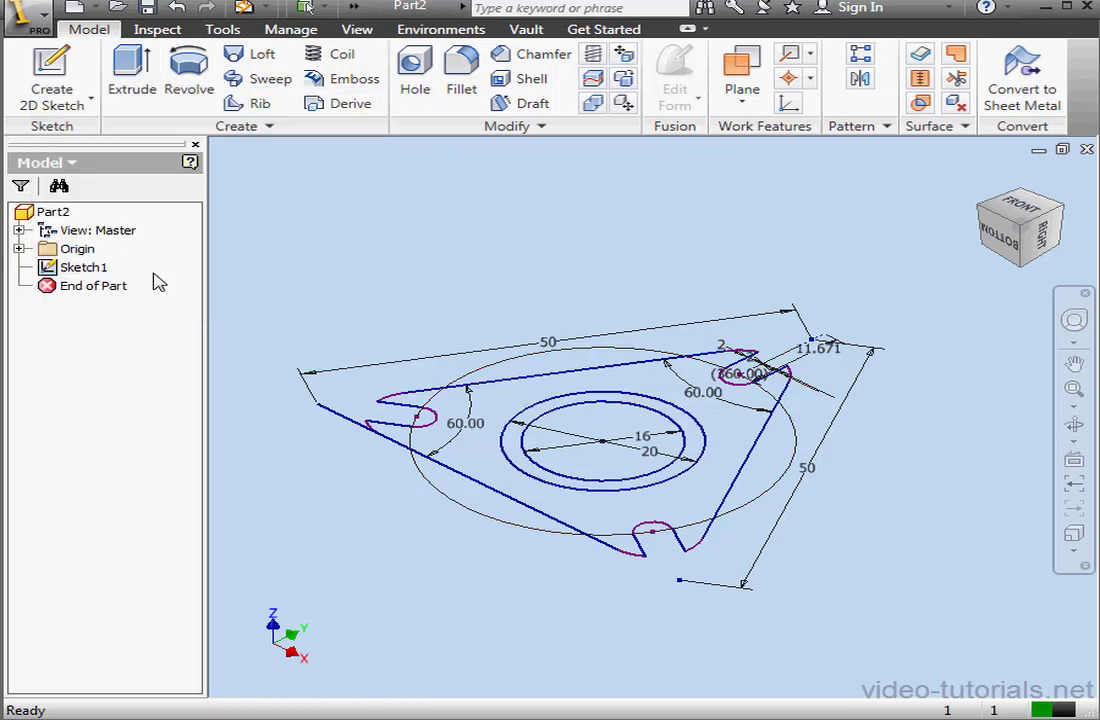
Reopen Sketch1 for editing and trim the leftover baseline segment extending past the lower-left corner slot.
double_click(64, 268)
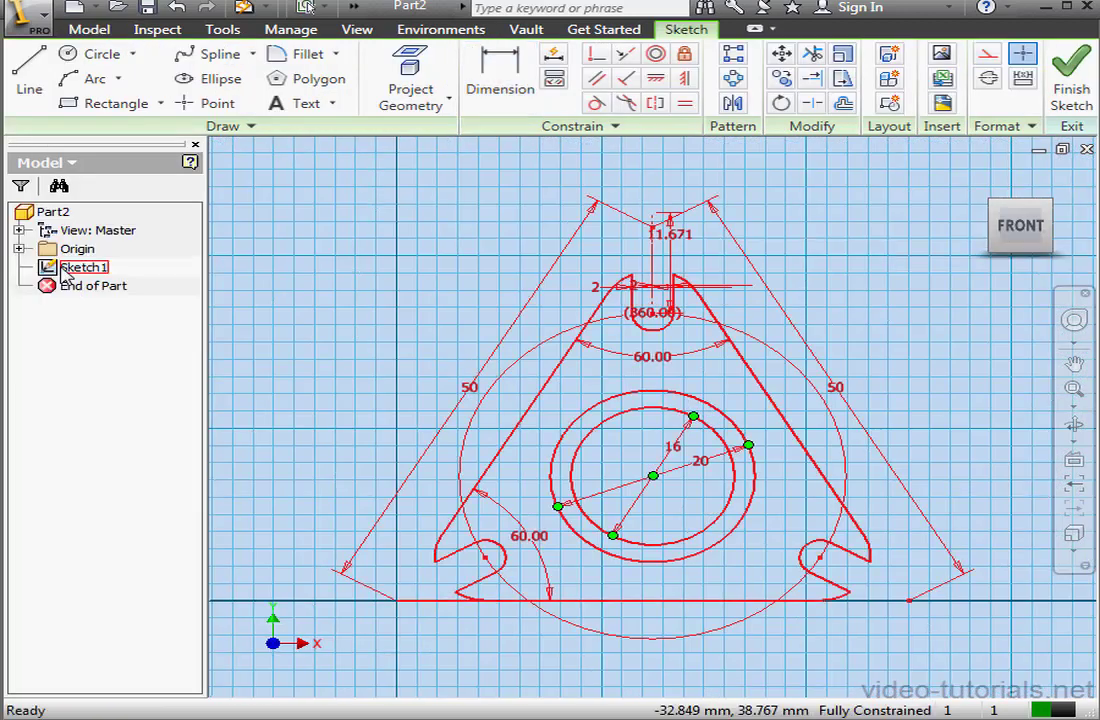
left_click(811, 53)
left_click(433, 603)
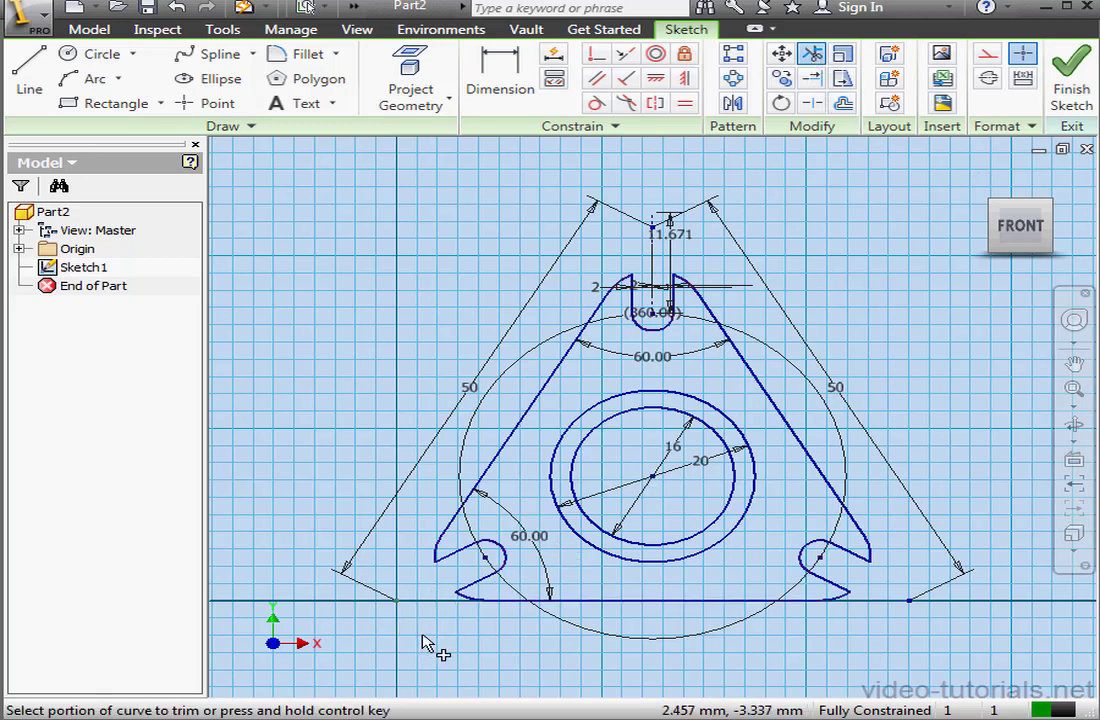
Finish the sketch and extrude the triangular plate region outside the 20 mm circle by 2 mm.
left_click(1070, 80)
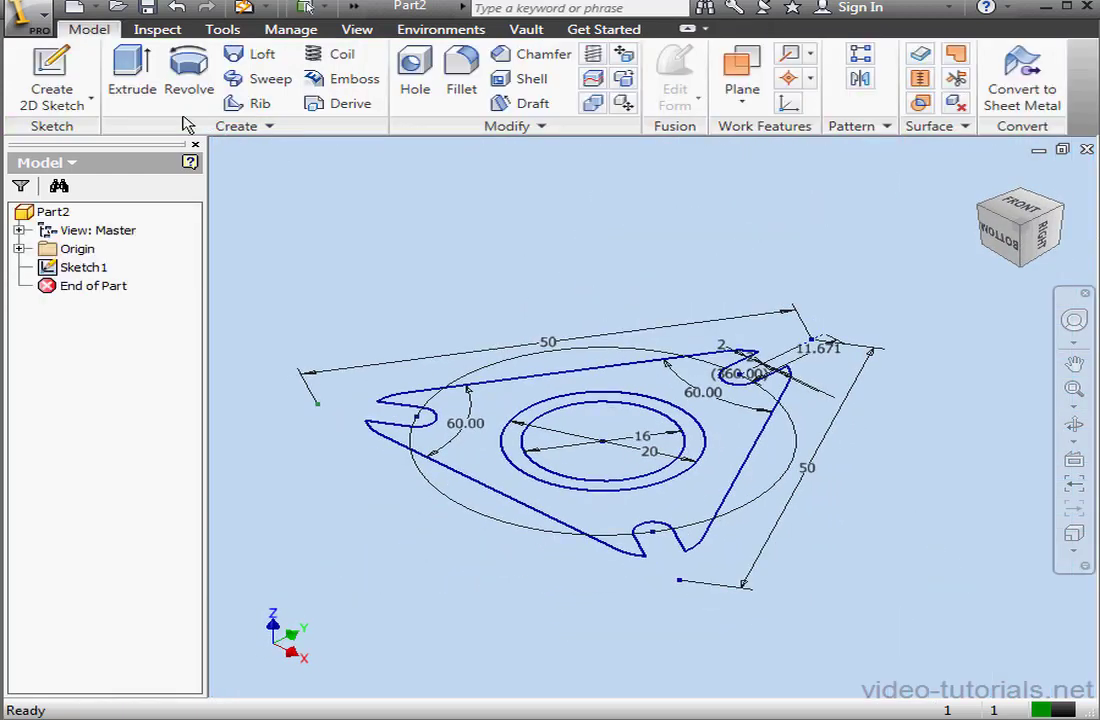
left_click(130, 72)
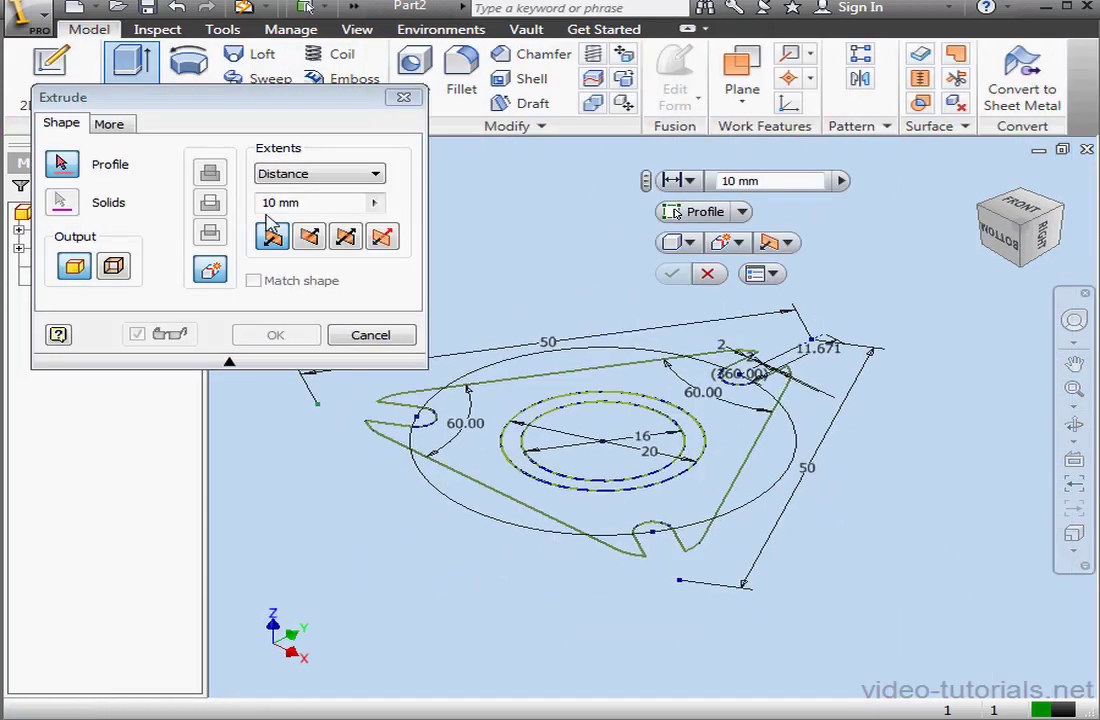
left_click(482, 455)
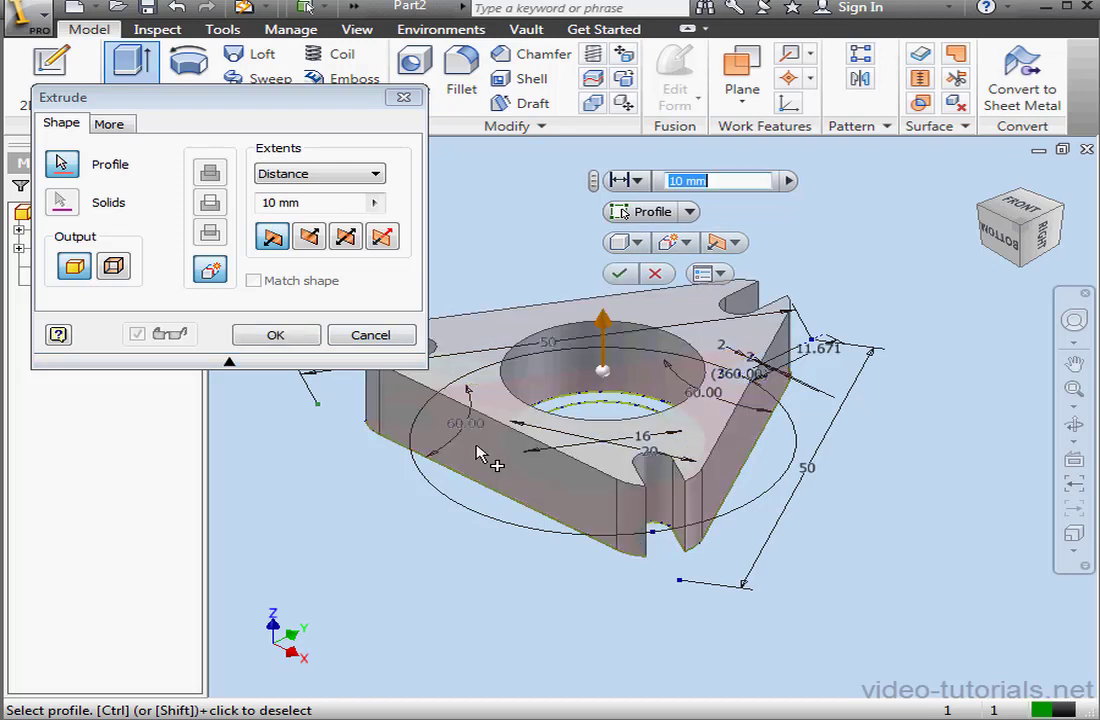
left_click(300, 203)
type("2")
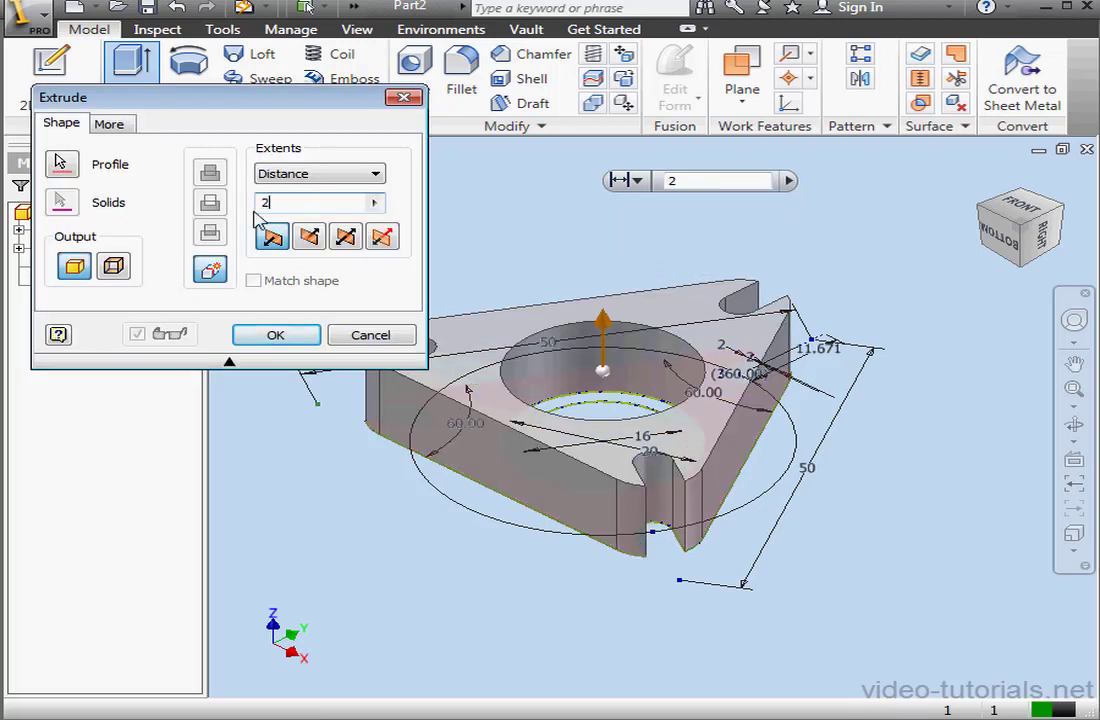
left_click(303, 334)
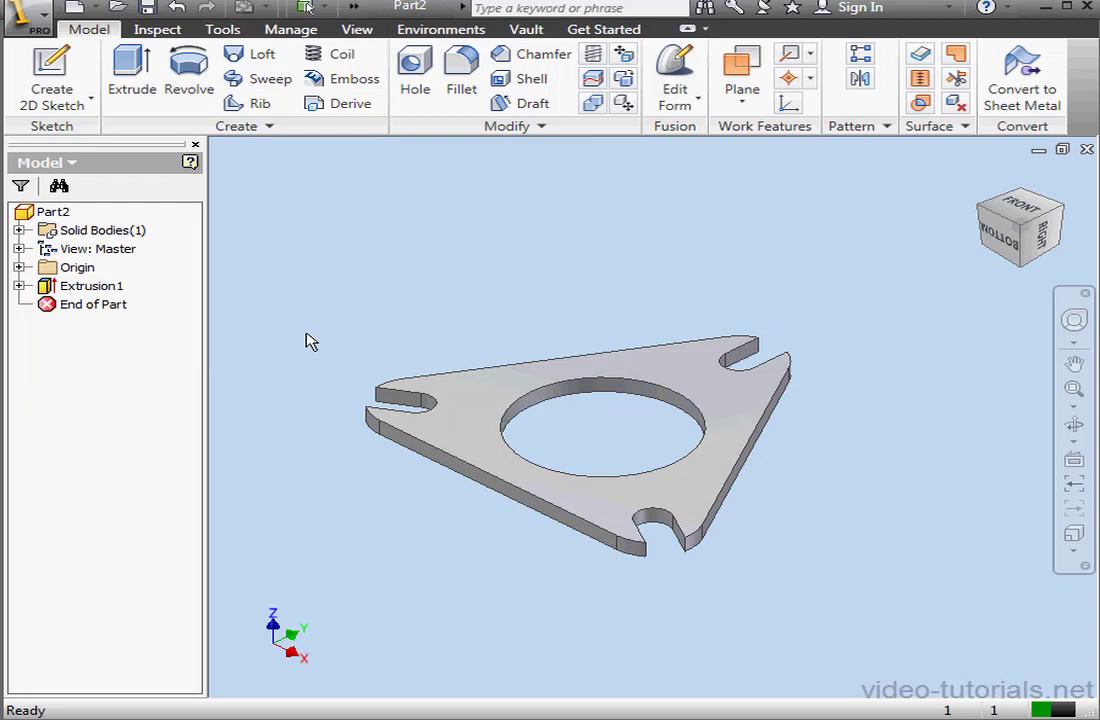
Share Sketch1 from under Extrusion1 so its profiles can be reused.
left_click(19, 286)
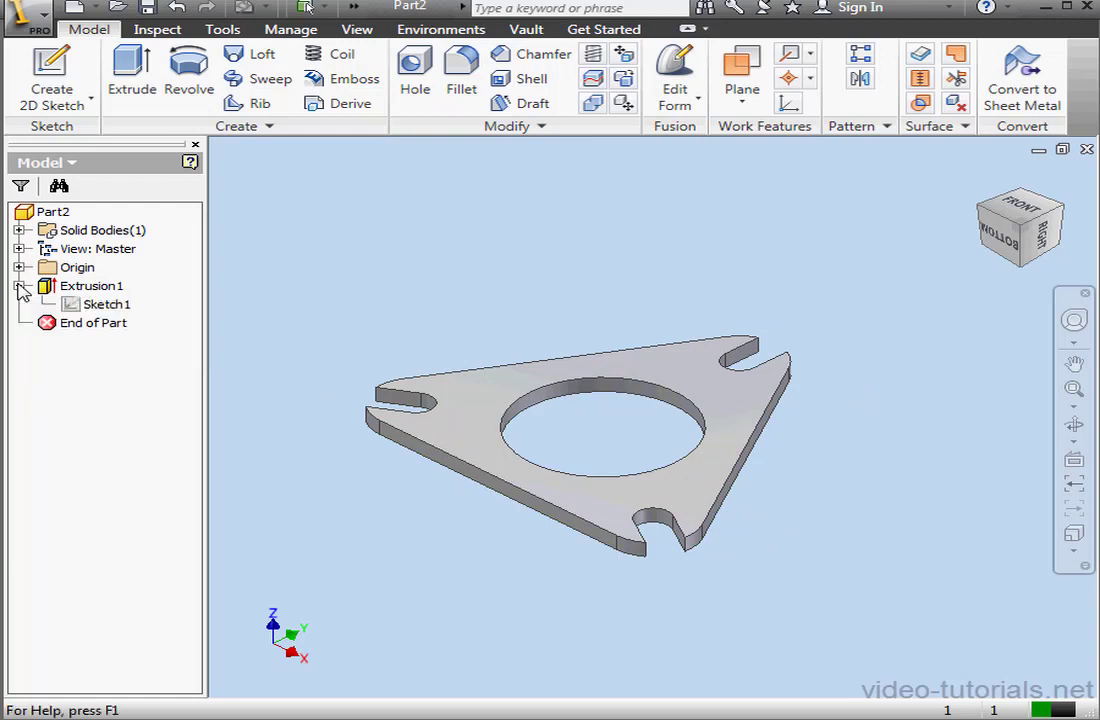
left_click(70, 304)
right_click(71, 309)
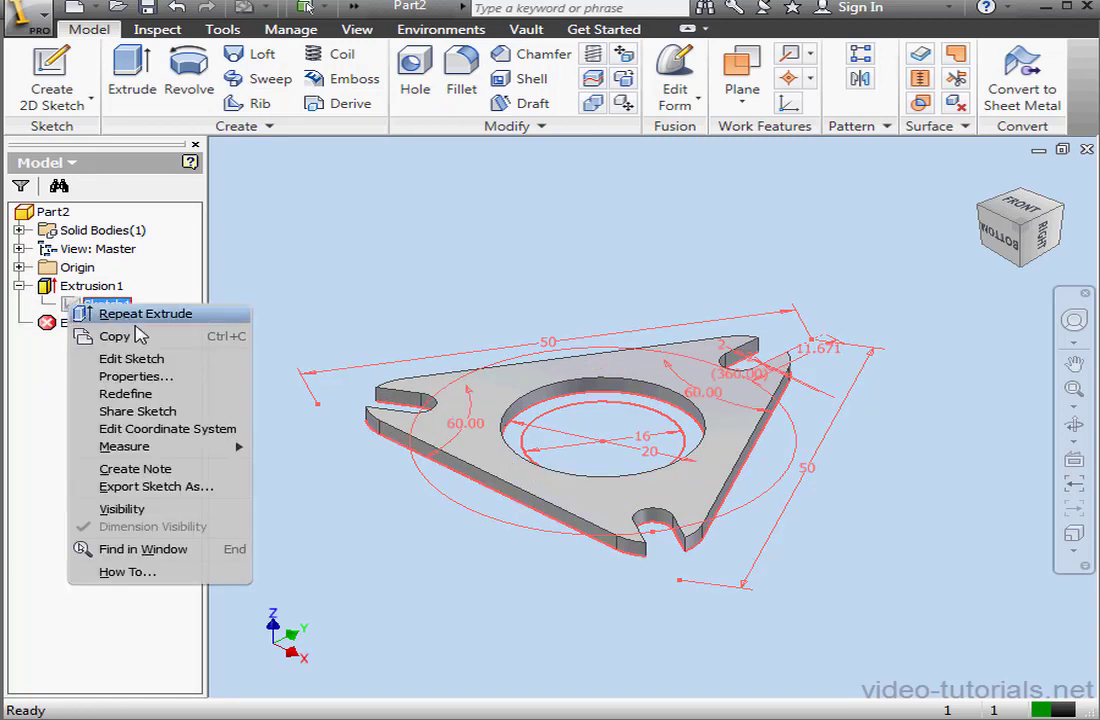
left_click(163, 412)
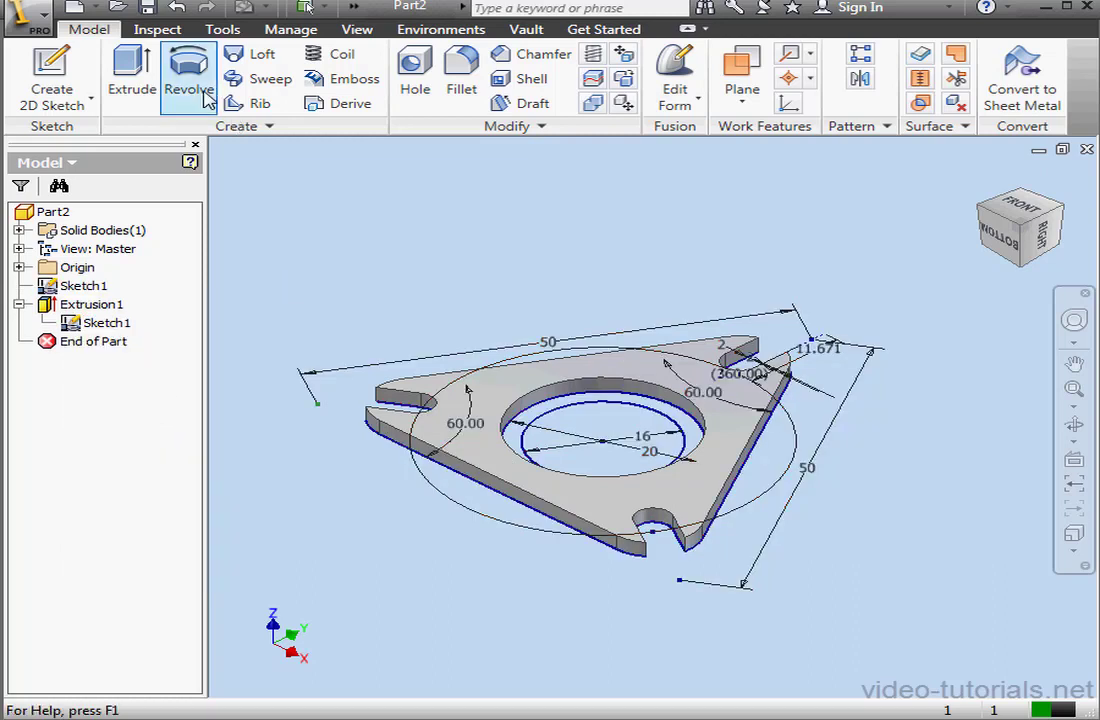
Extrude the ring between the 16 and 20 mm circles by 10 mm, joined to the plate, and hide the shared sketch.
left_click(131, 68)
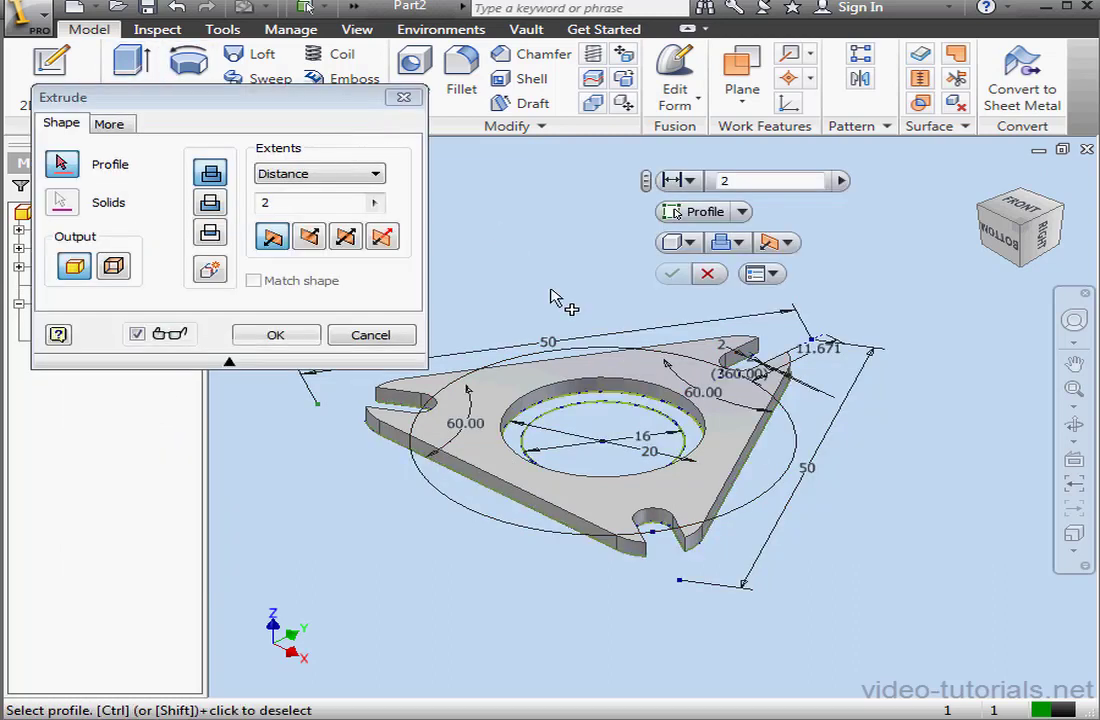
left_click(545, 420)
double_click(272, 203)
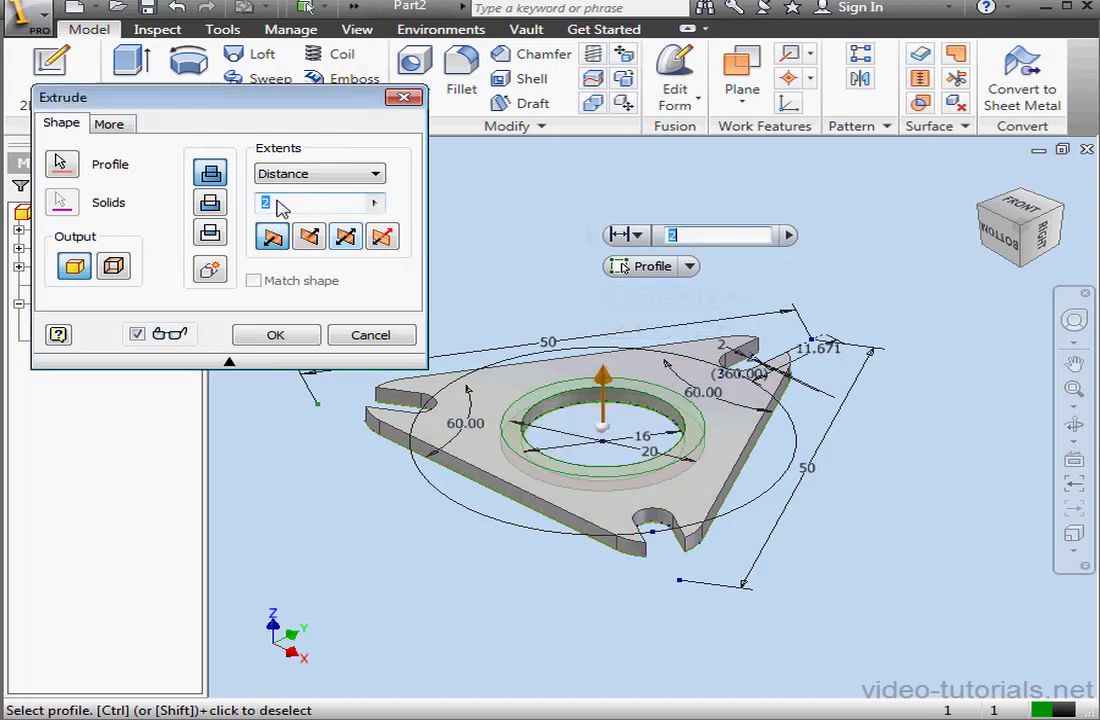
type("10")
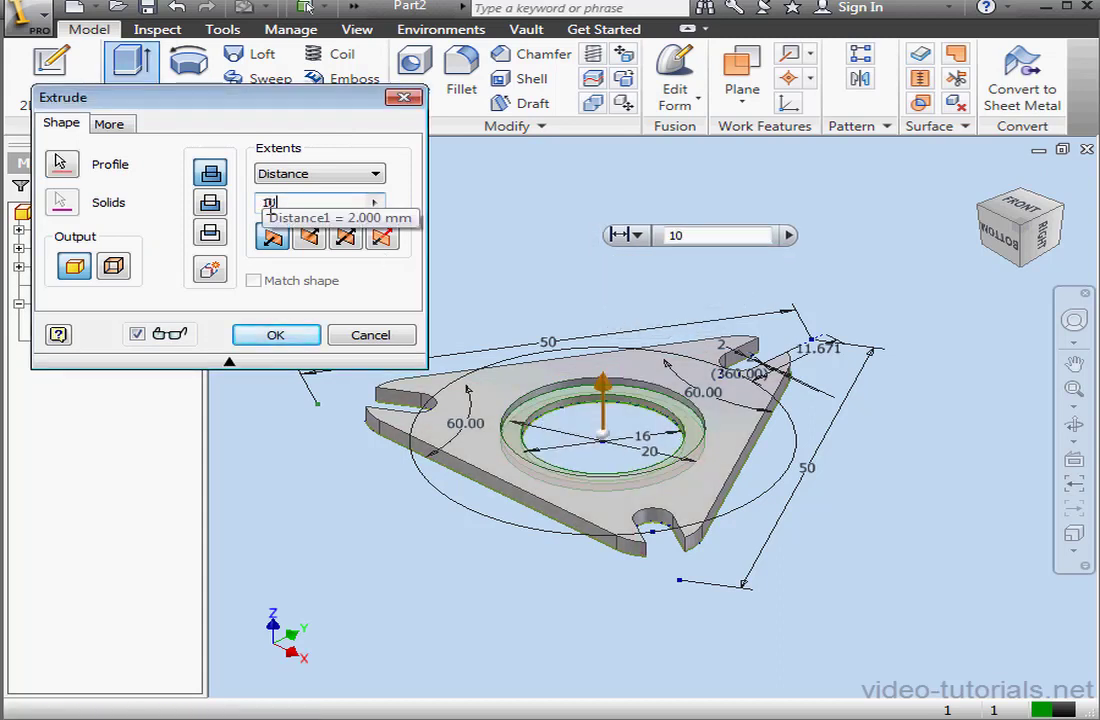
left_click(280, 336)
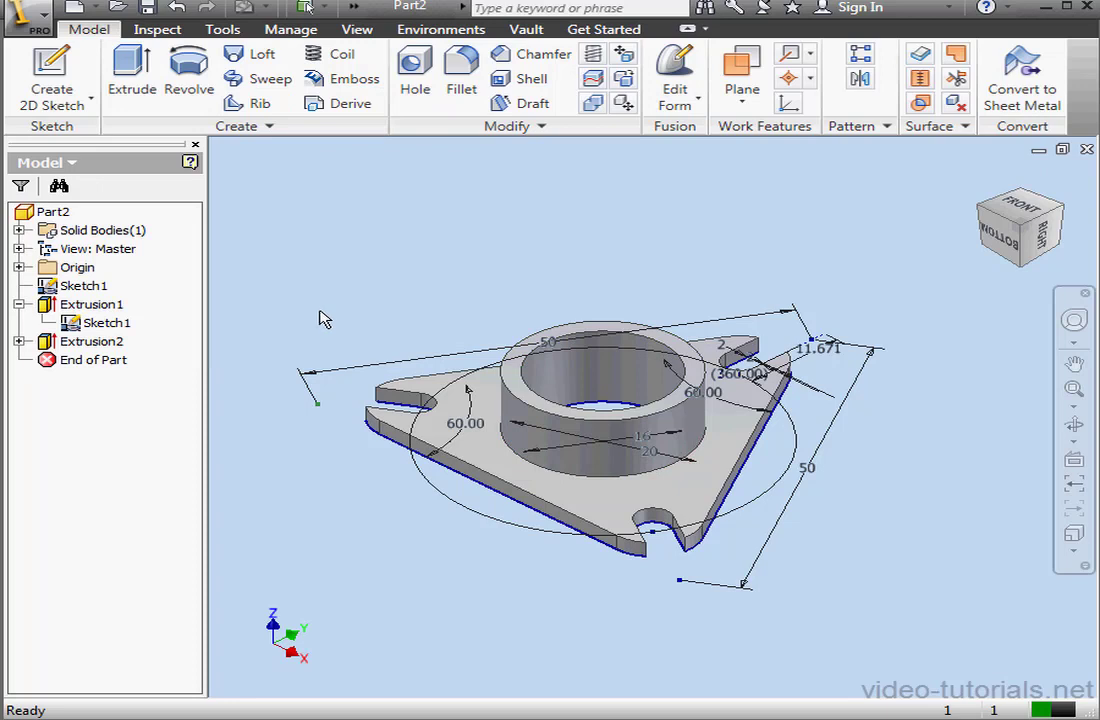
right_click(76, 322)
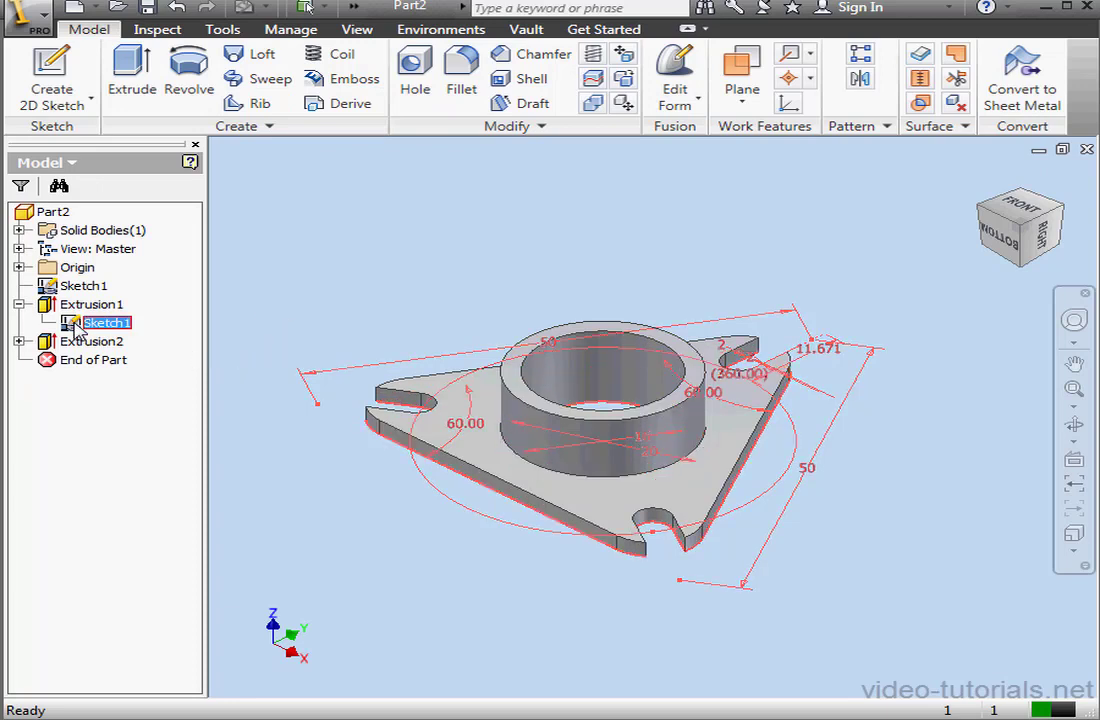
left_click(126, 507)
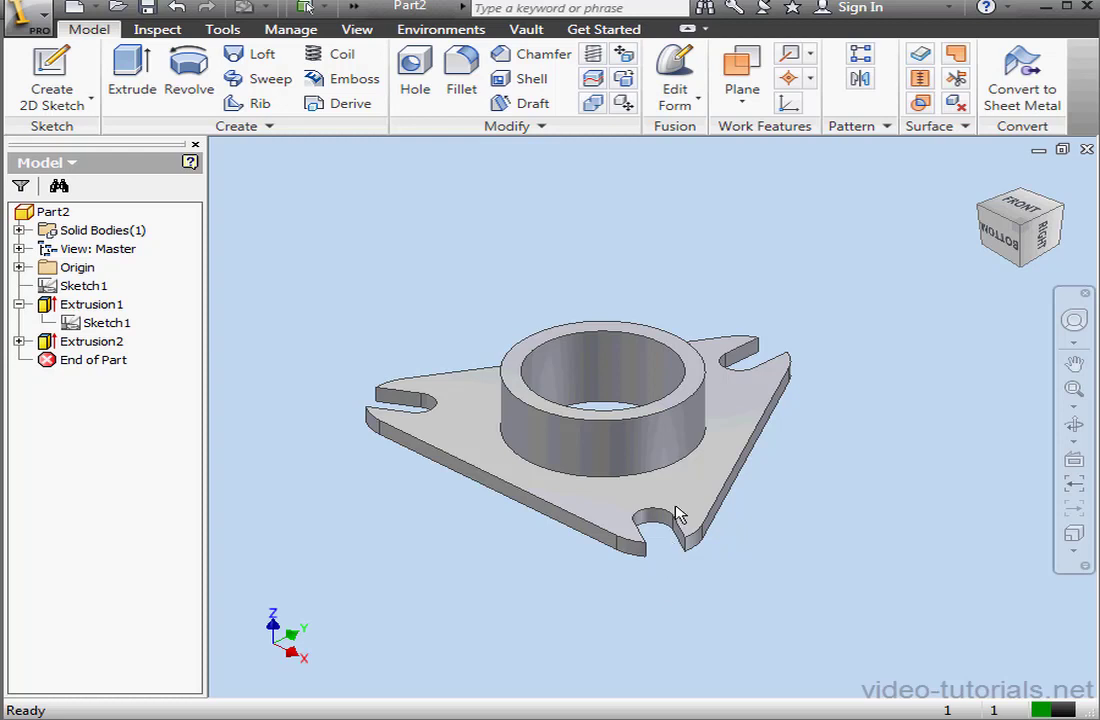
Fillet the wall loops of the three corner slots, the ring's outer base edge and the bore's bottom edge with a 0.5 mm radius, using Loop selection.
scroll(749, 494, "up", 1)
middle_click_drag(749, 494, 904, 525)
scroll(904, 525, "down", 4)
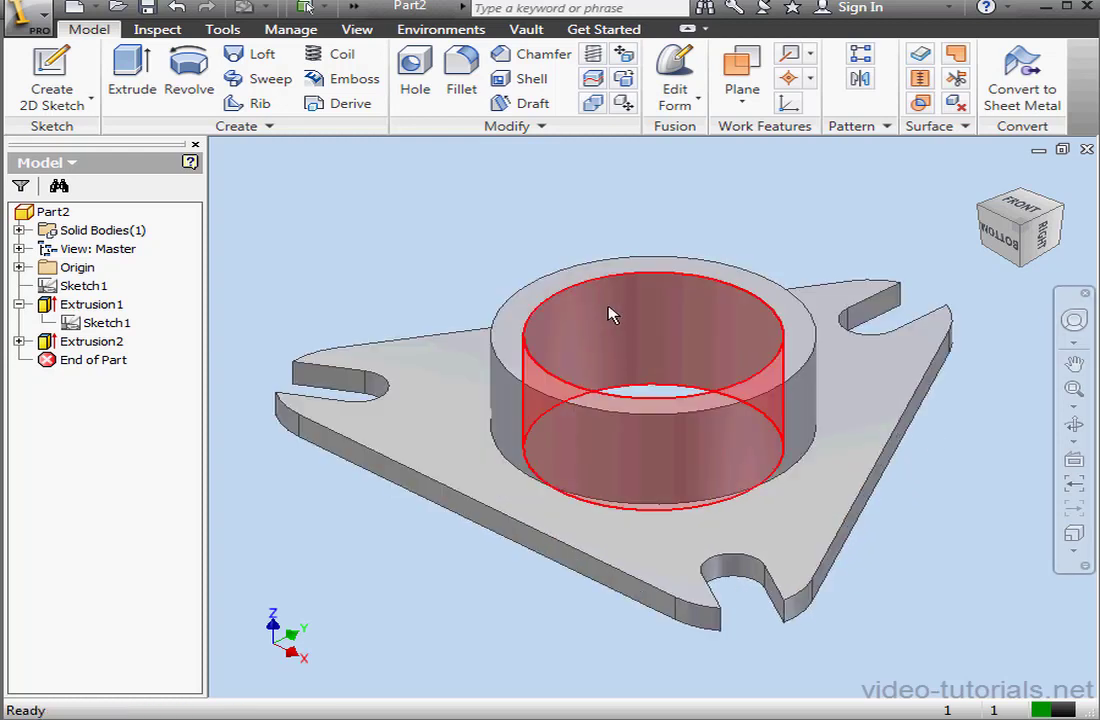
left_click(461, 80)
left_click_drag(398, 0, 334, 6)
left_click(293, 92)
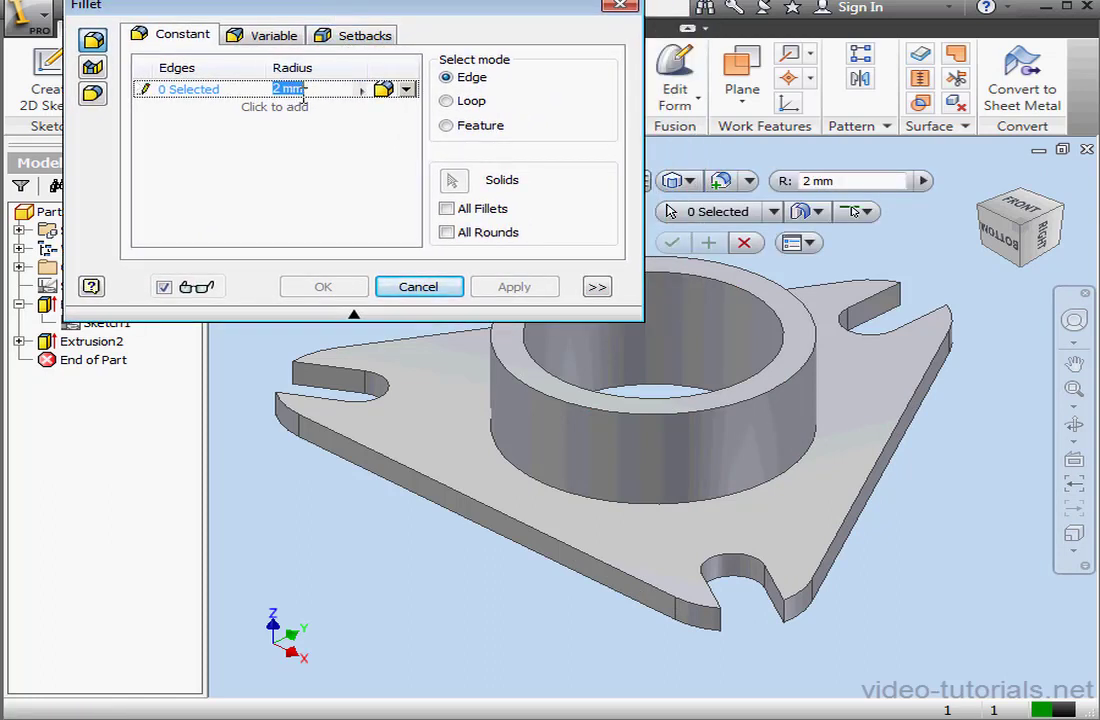
key("BackSpace")
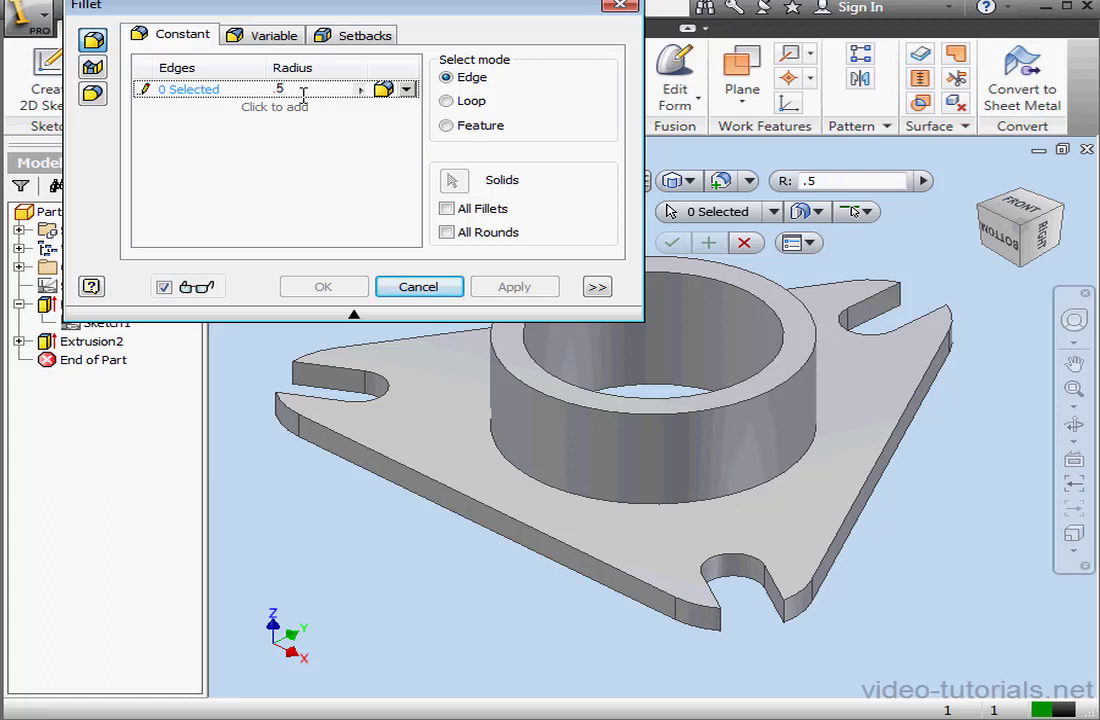
left_click(446, 100)
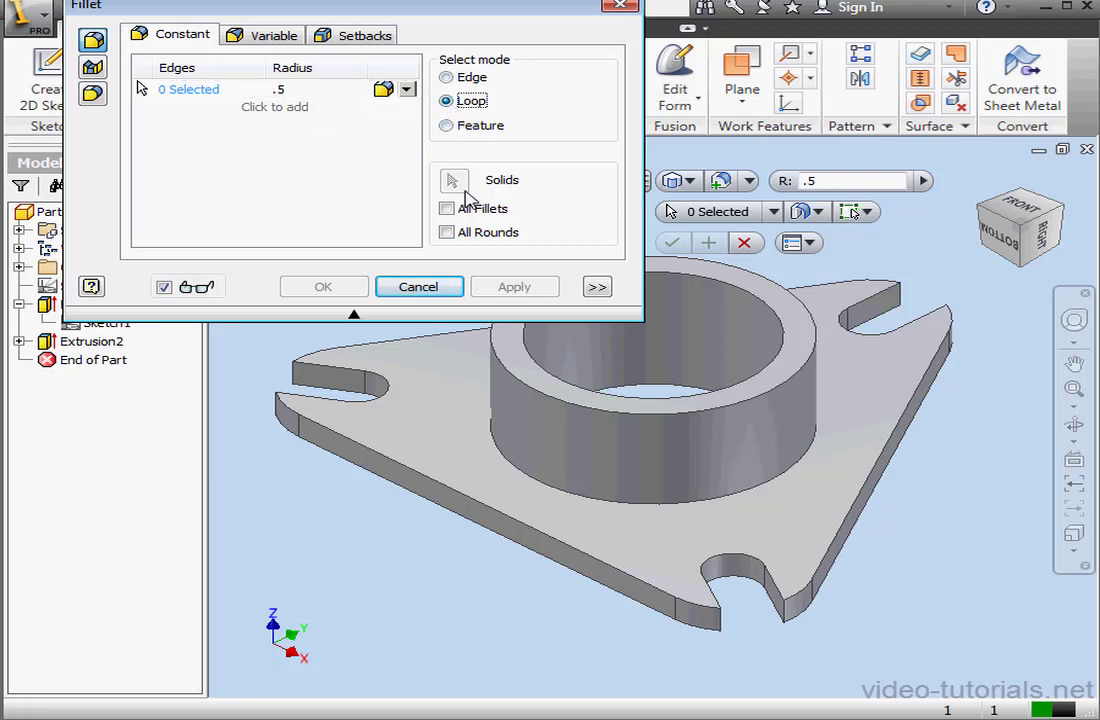
left_click(361, 380)
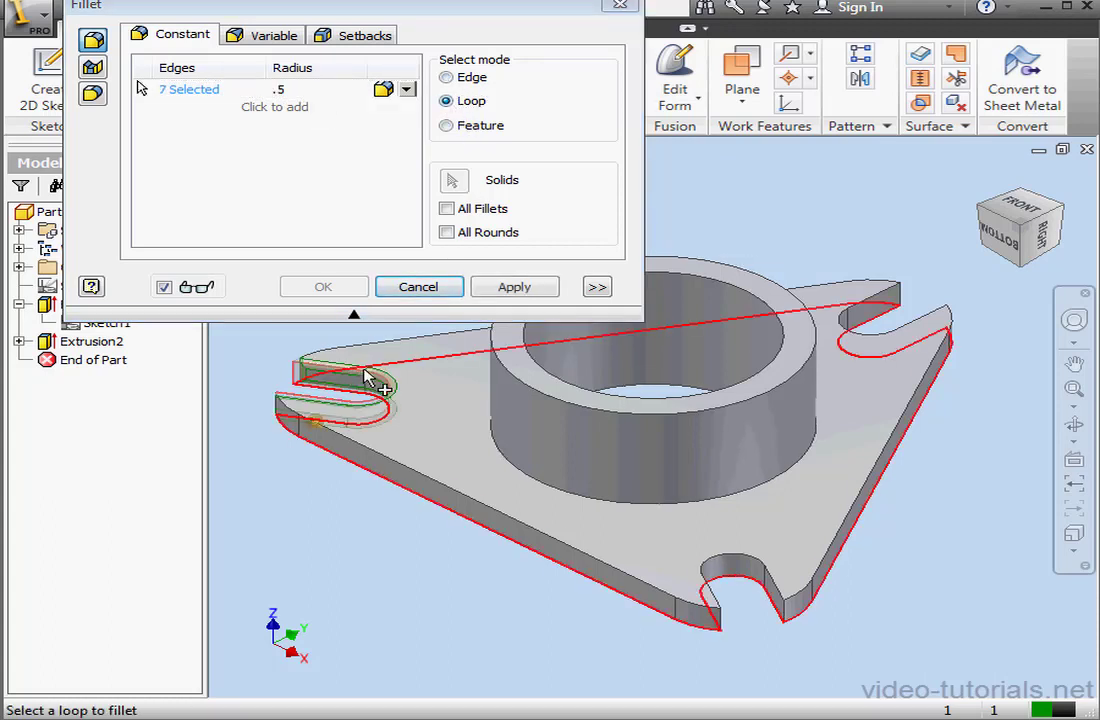
left_click(885, 303)
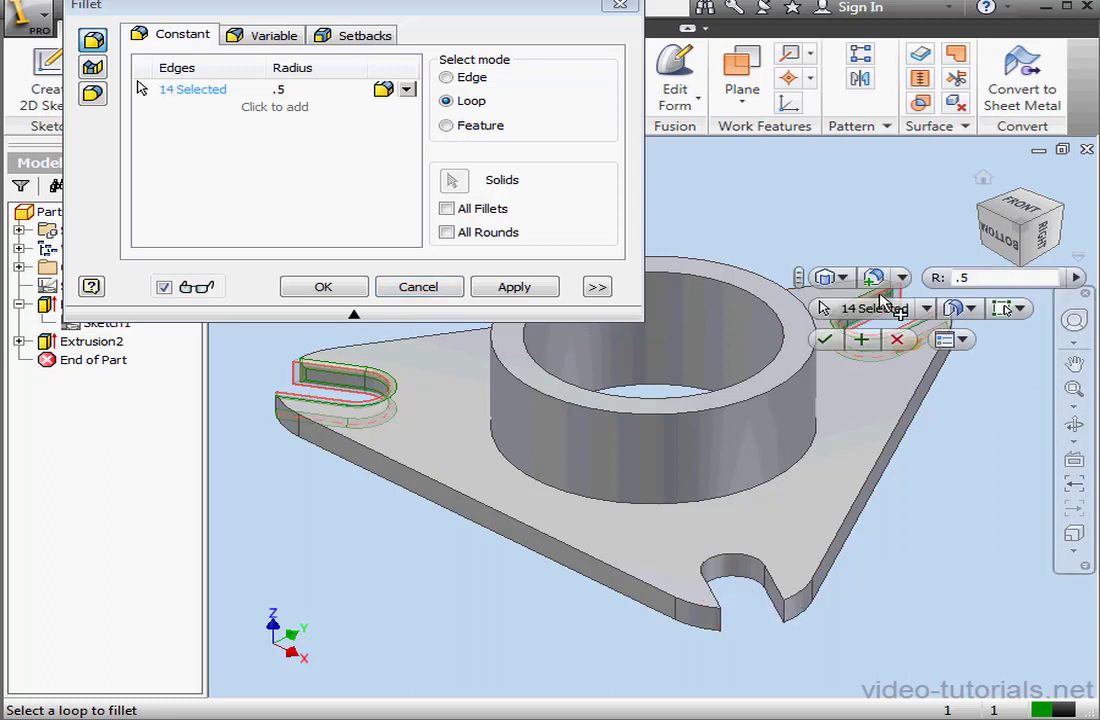
left_click(779, 591)
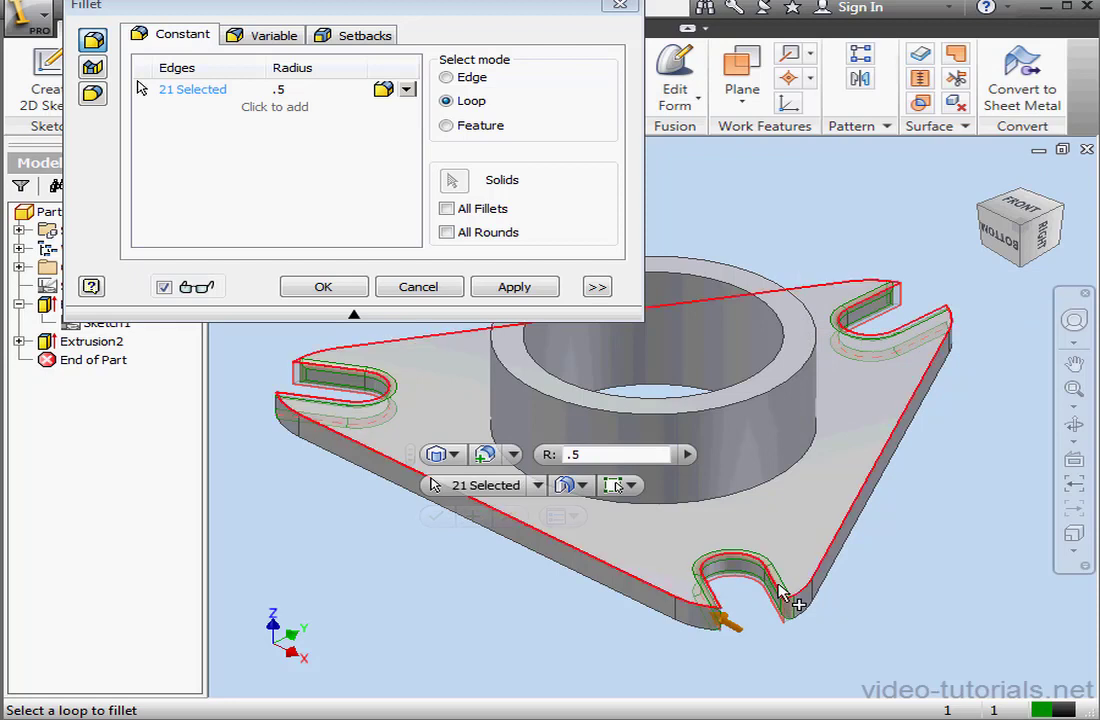
left_click(755, 497)
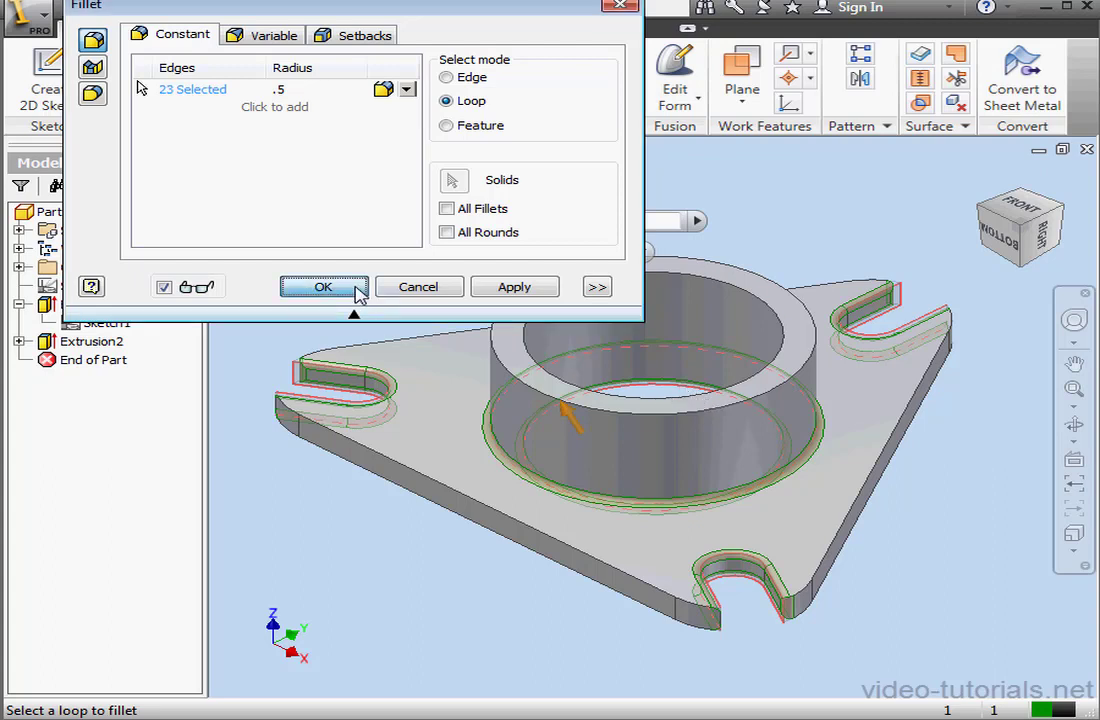
left_click(356, 291)
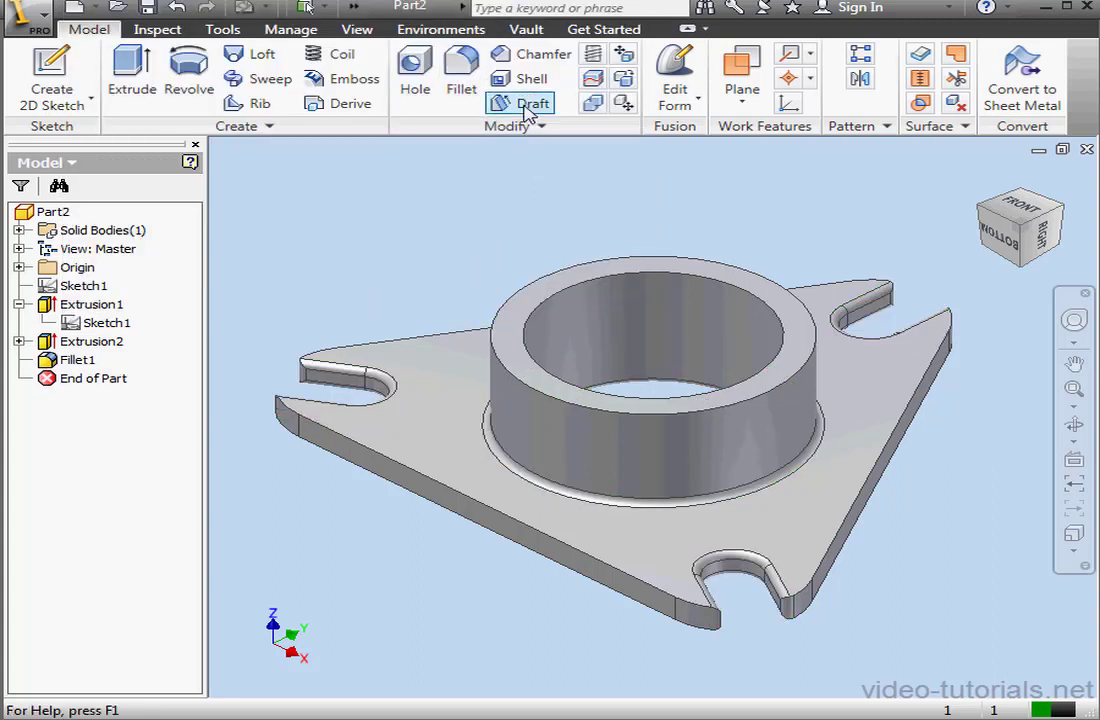
Chamfer the inner and outer top edges of the ring with a 0.5 mm distance.
left_click(510, 58)
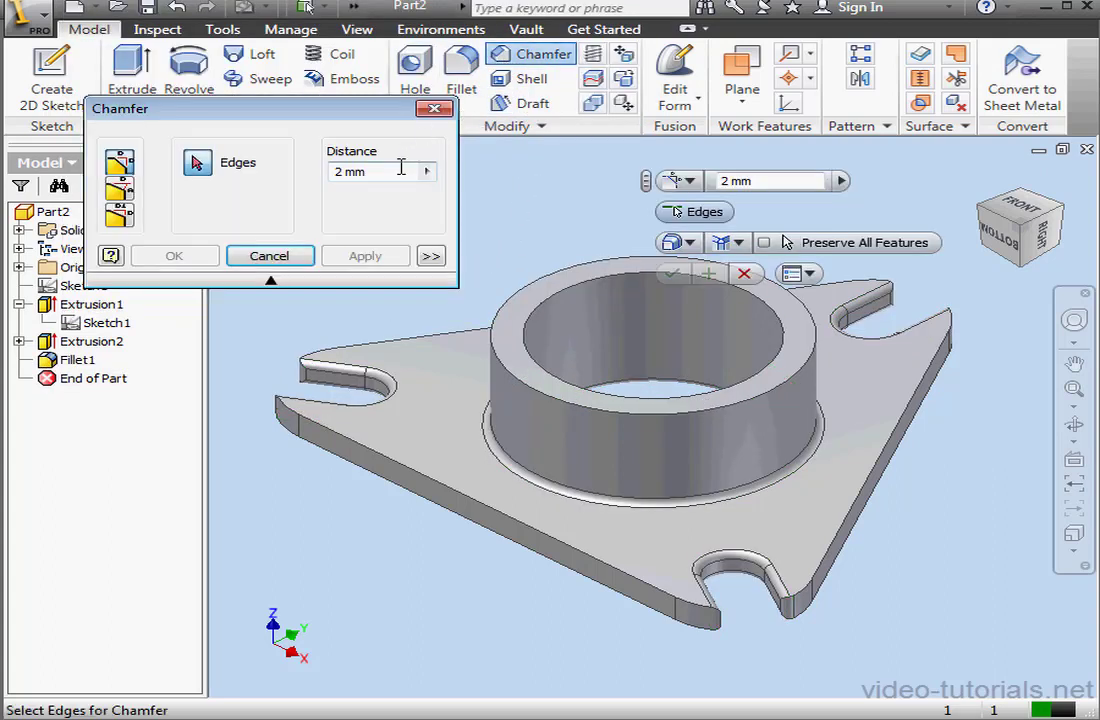
left_click_drag(358, 172, 329, 176)
type(".5")
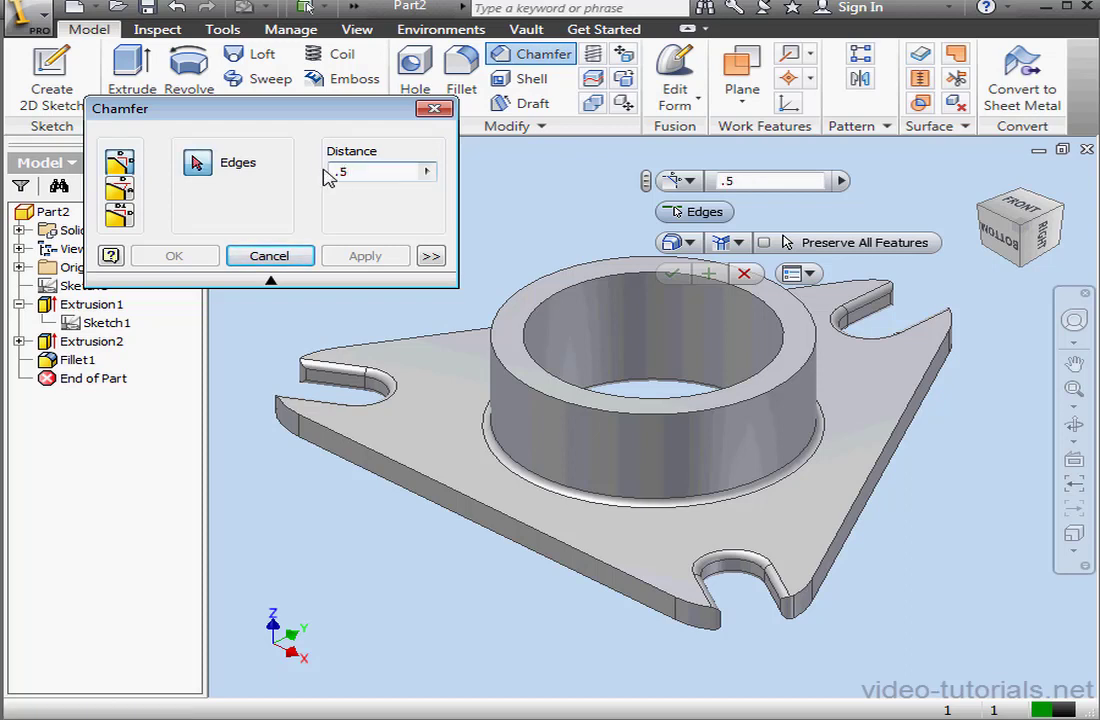
left_click(588, 412)
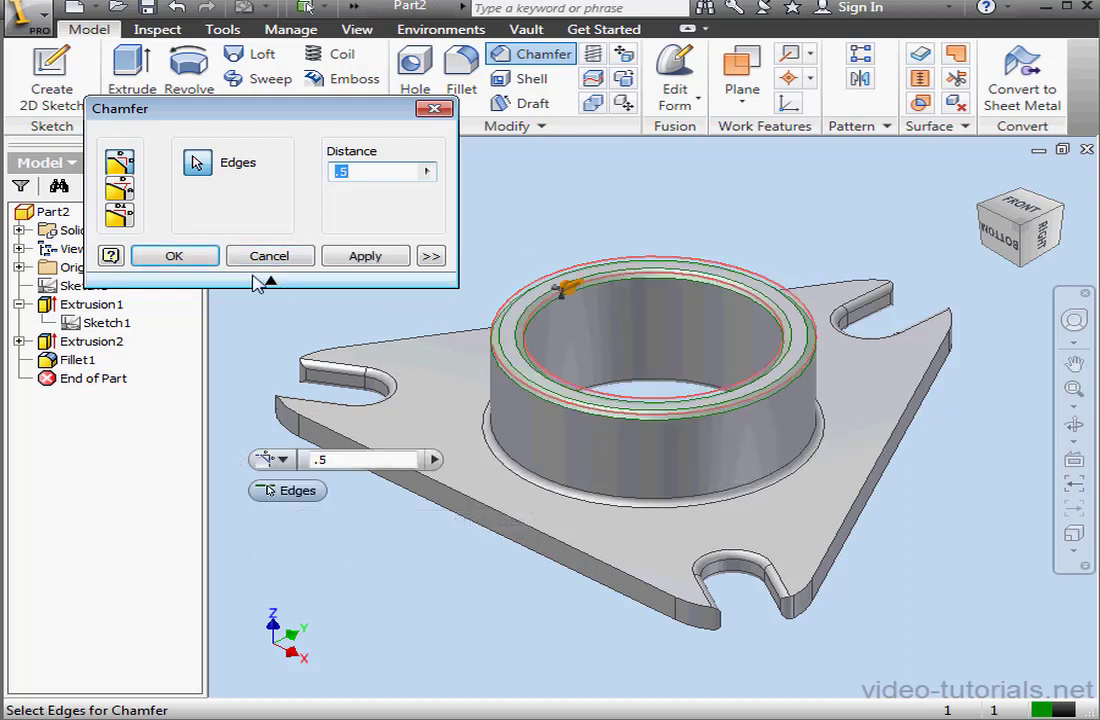
left_click(200, 256)
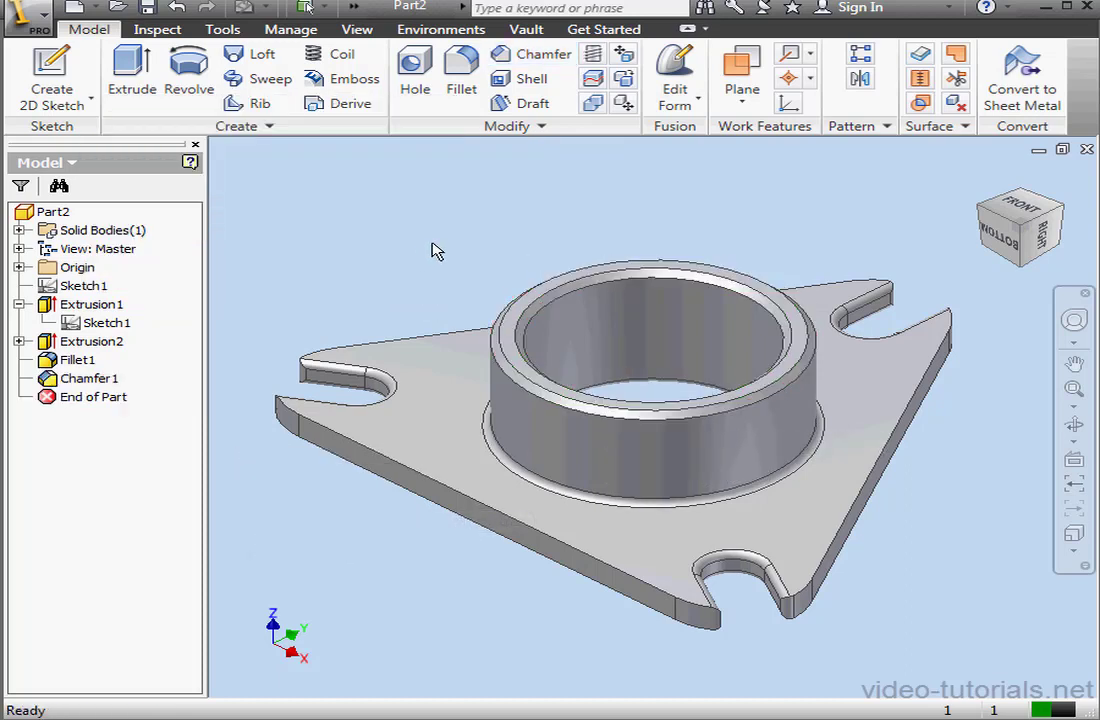